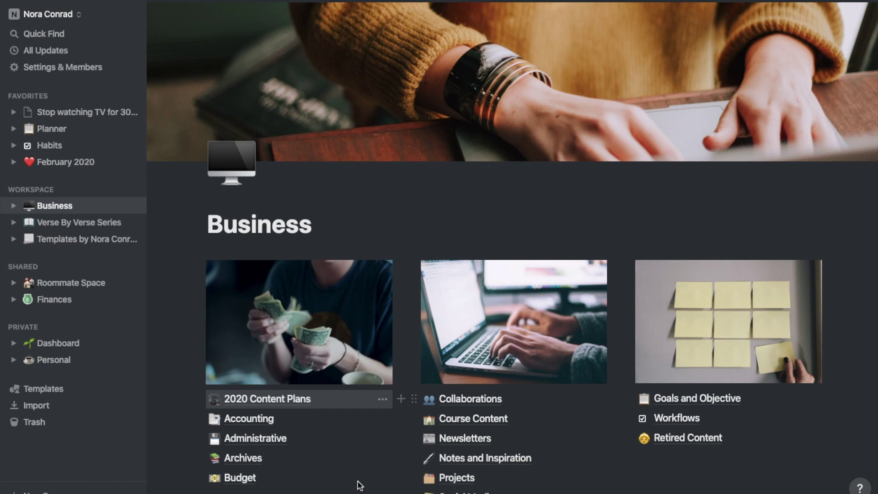
# Expand Business in the sidebar to list its subpages
pyautogui.scroll(-10, 359, 486)
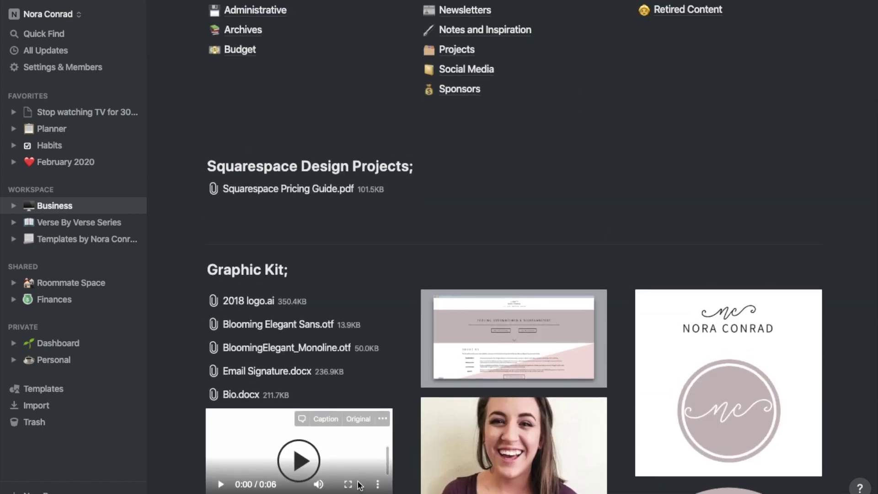
pyautogui.scroll(10, 359, 485)
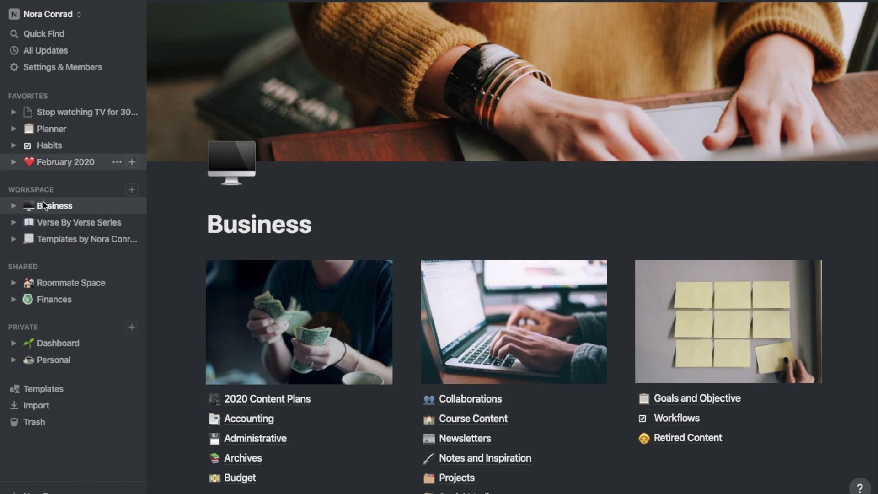
pyautogui.click(16, 207)
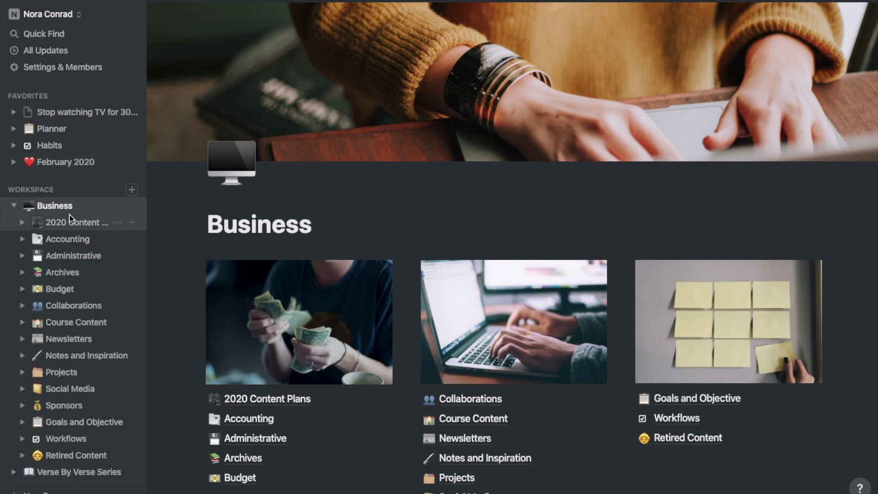
pyautogui.scroll(-2, 69, 213)
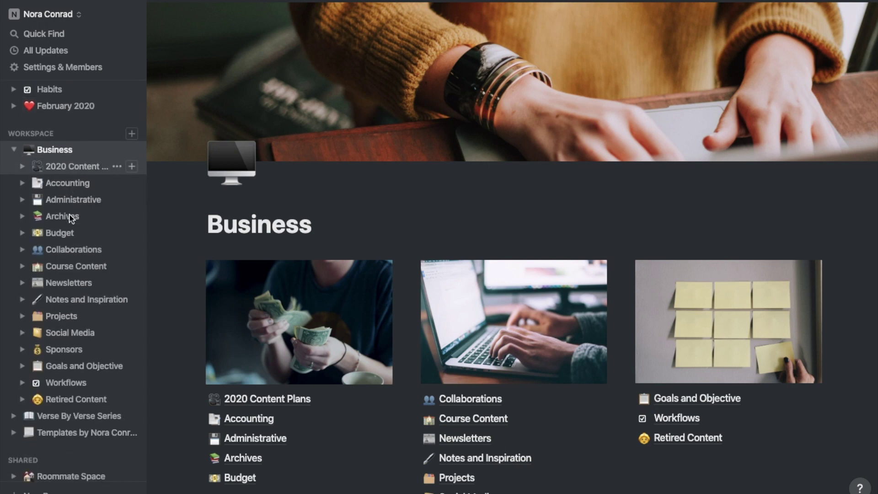
# Look through the Verse By Verse Series and Templates pages, then return to Business
pyautogui.click(91, 423)
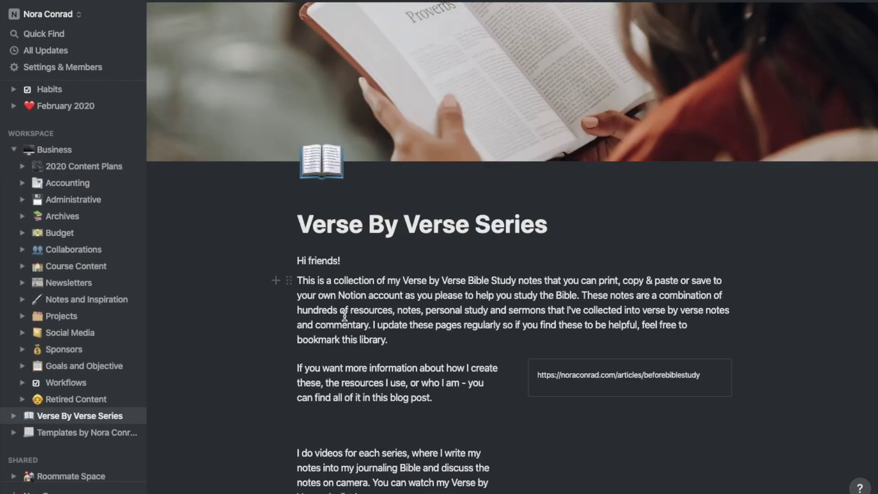
pyautogui.scroll(-6, 344, 316)
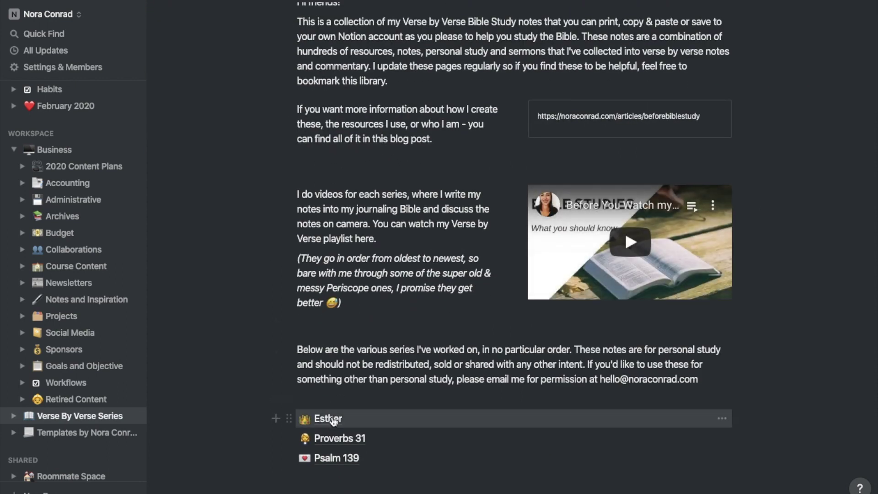
pyautogui.click(78, 434)
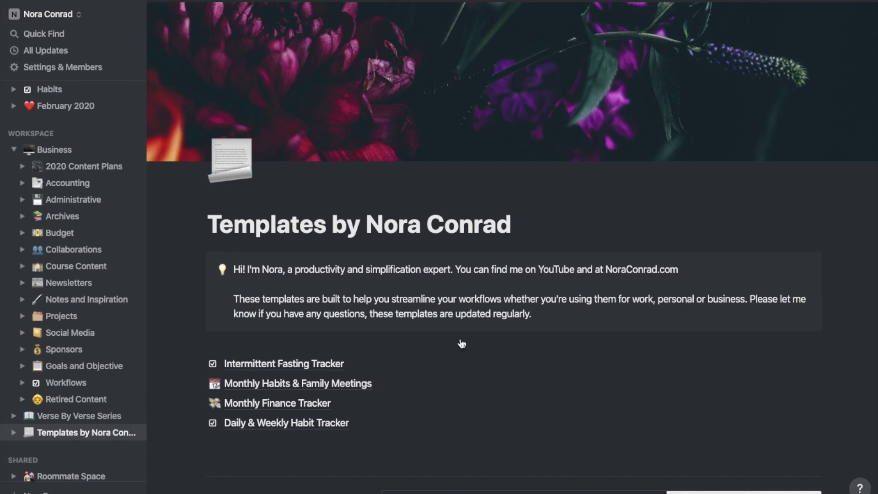
pyautogui.scroll(-3, 461, 377)
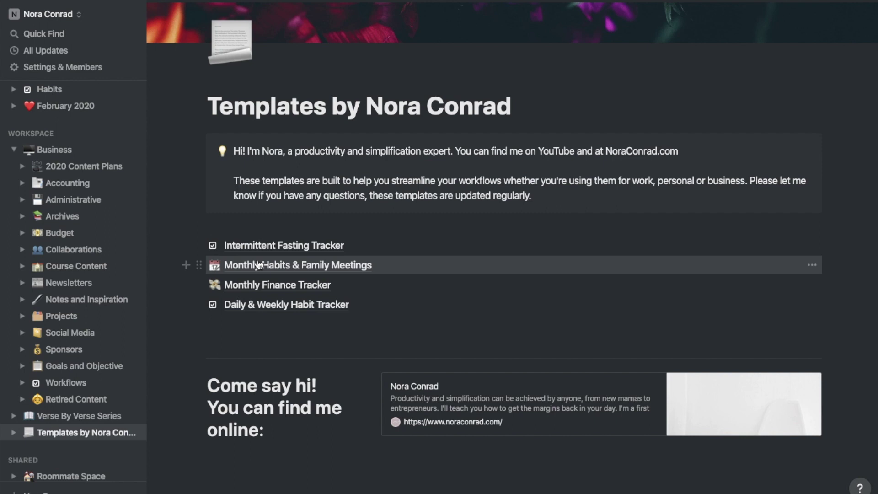
pyautogui.click(70, 156)
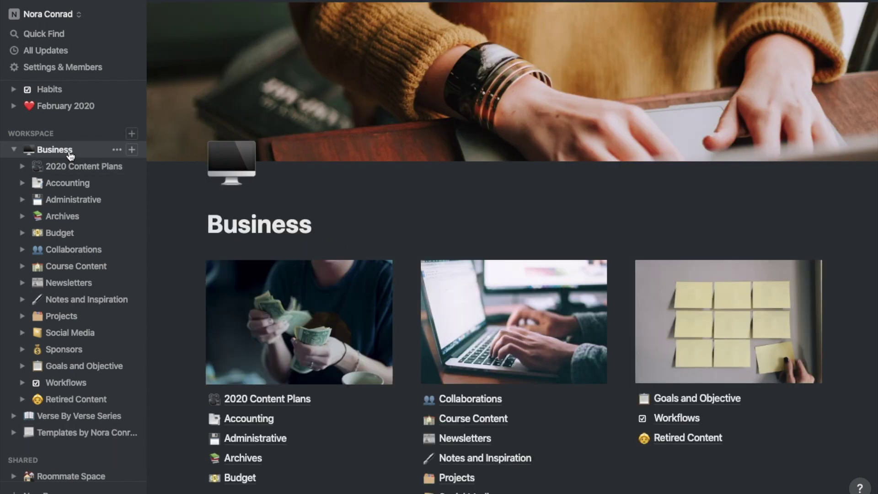
pyautogui.scroll(-3, 367, 249)
pyautogui.scroll(3, 368, 249)
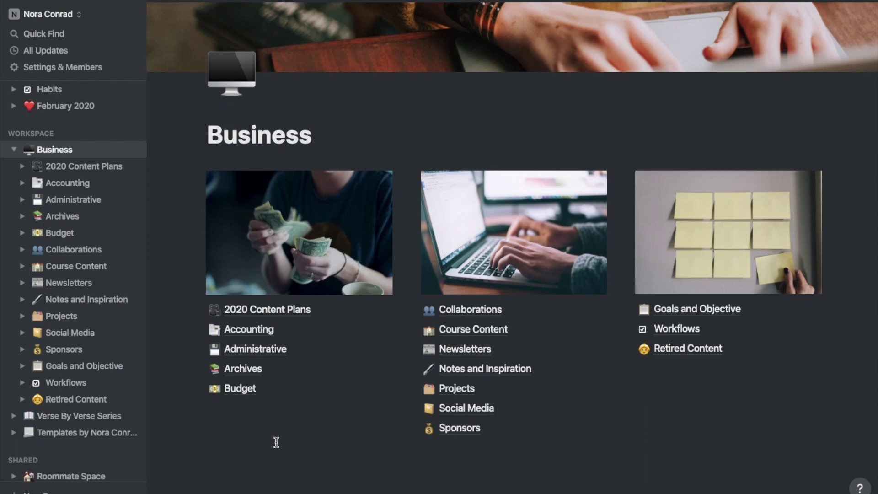
pyautogui.scroll(-5, 277, 442)
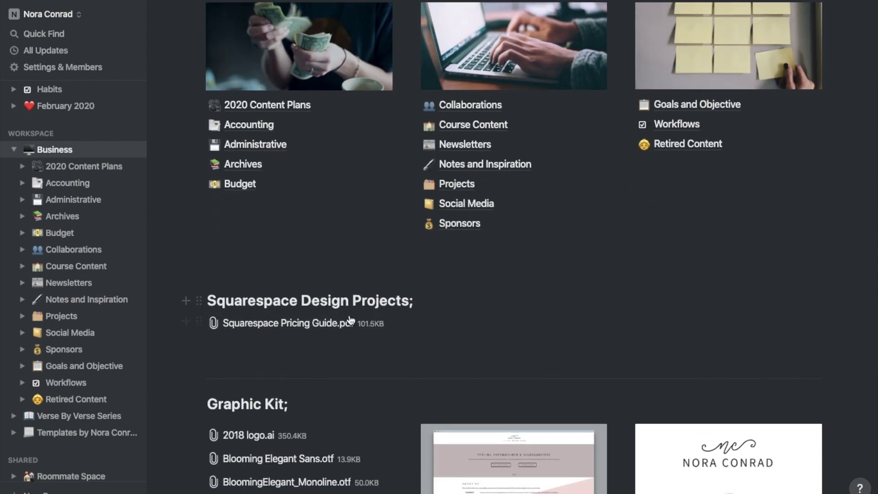
pyautogui.scroll(-2, 371, 289)
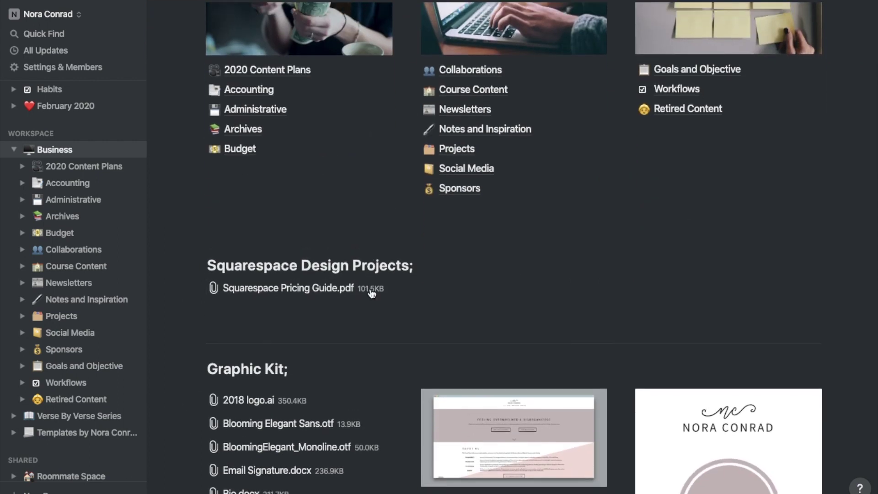
pyautogui.scroll(3, 370, 288)
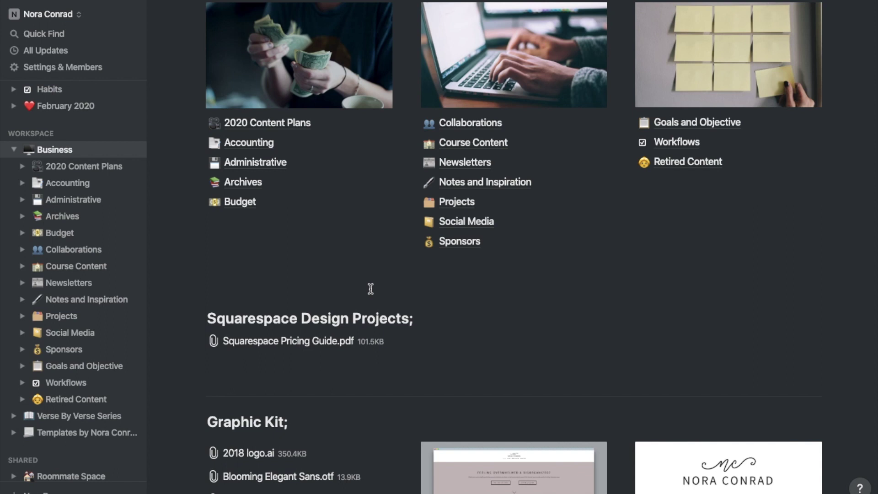
pyautogui.scroll(-4, 370, 288)
pyautogui.scroll(-10, 372, 293)
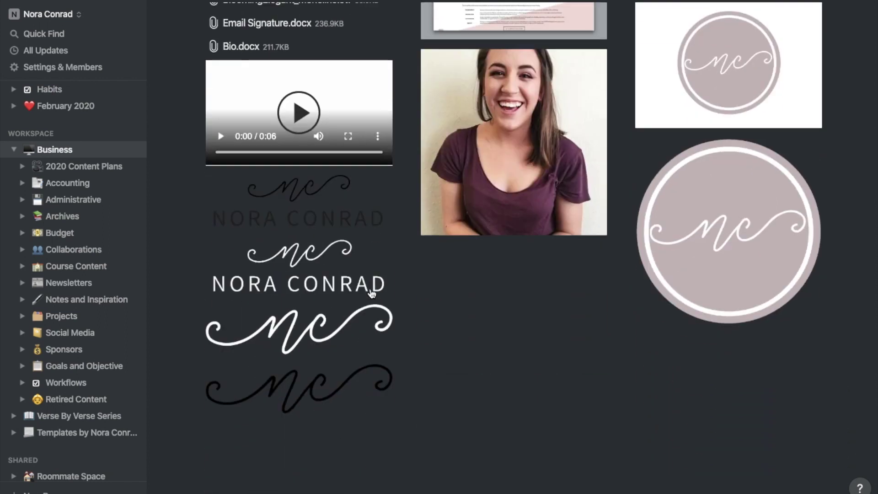
pyautogui.scroll(5, 410, 251)
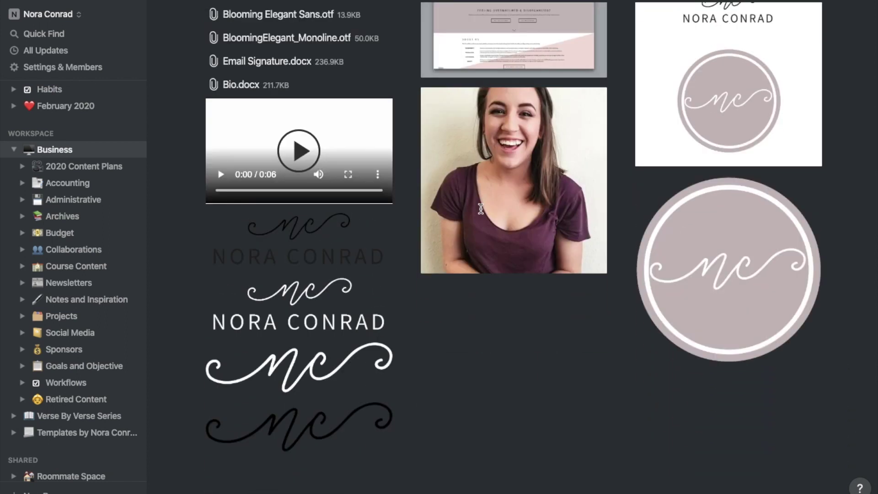
pyautogui.scroll(1, 482, 214)
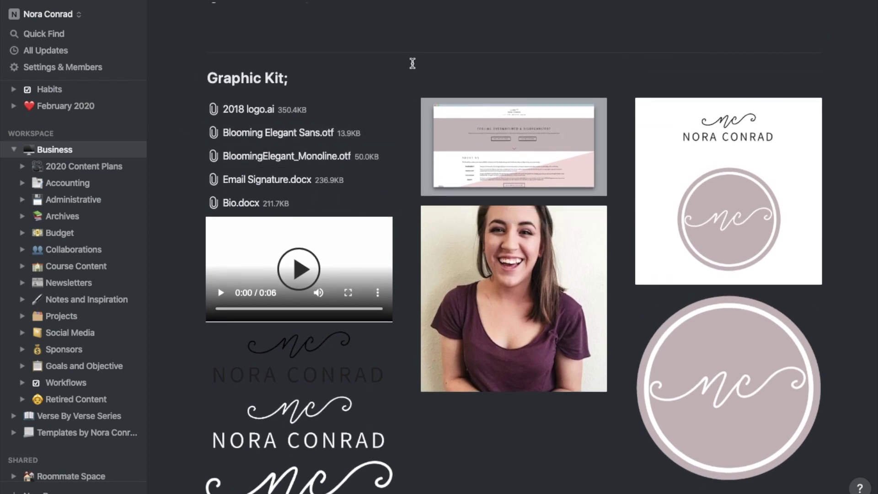
pyautogui.scroll(-5, 412, 64)
pyautogui.scroll(20, 412, 64)
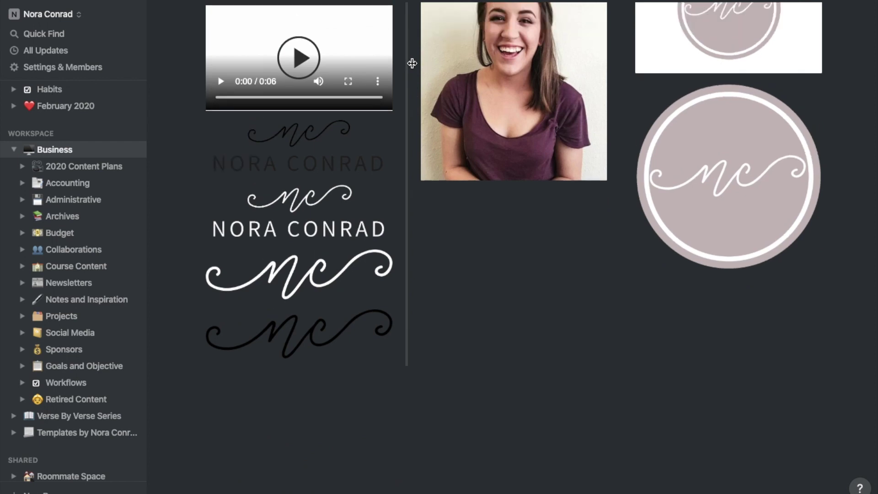
pyautogui.scroll(-2, 412, 65)
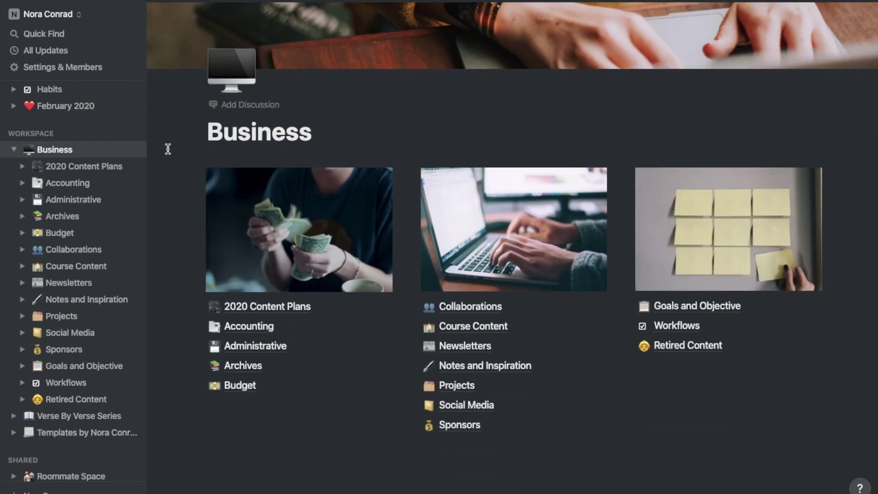
pyautogui.click(106, 171)
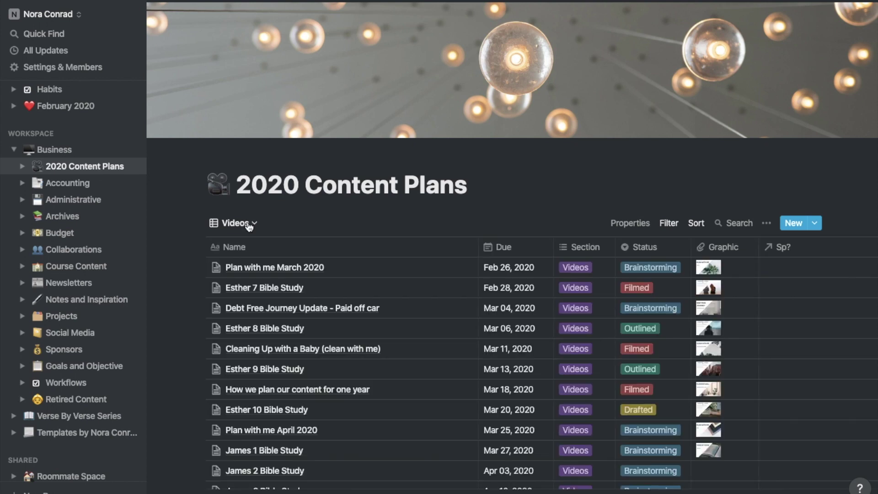
# Switch 2020 Content Plans to the Content Calendar view and scroll through its months
pyautogui.click(249, 224)
pyautogui.click(239, 265)
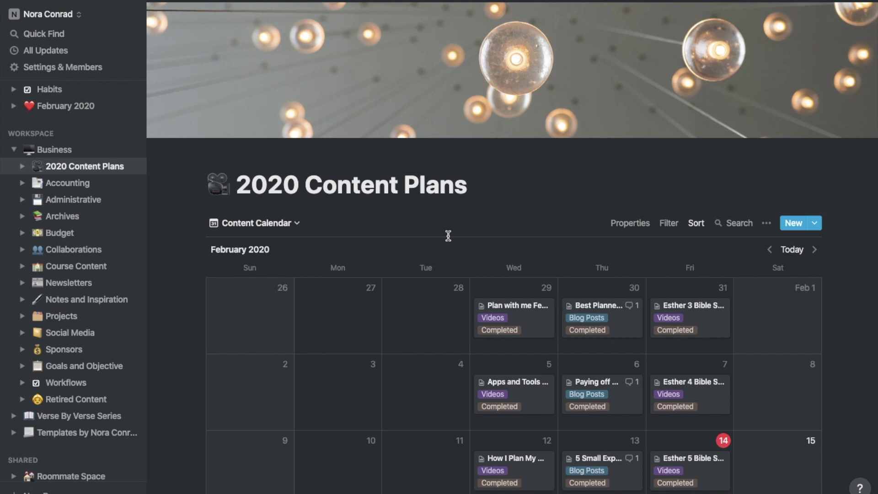
pyautogui.scroll(-20, 449, 235)
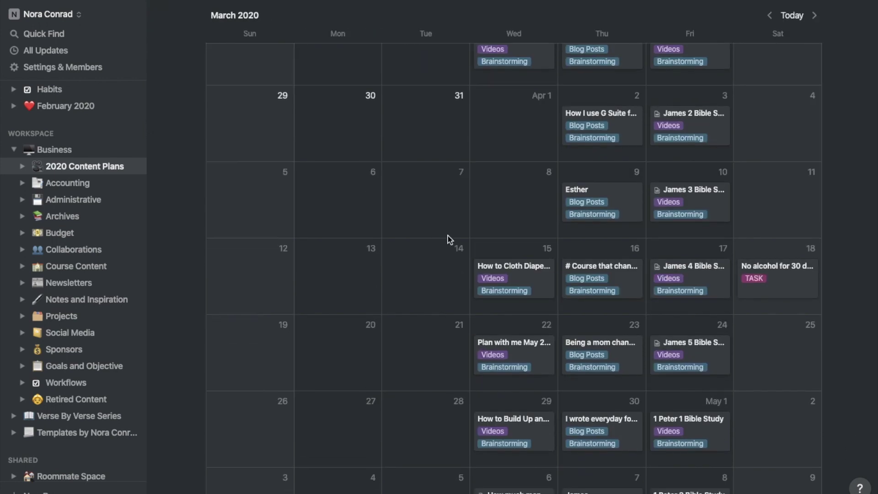
pyautogui.scroll(-15, 448, 235)
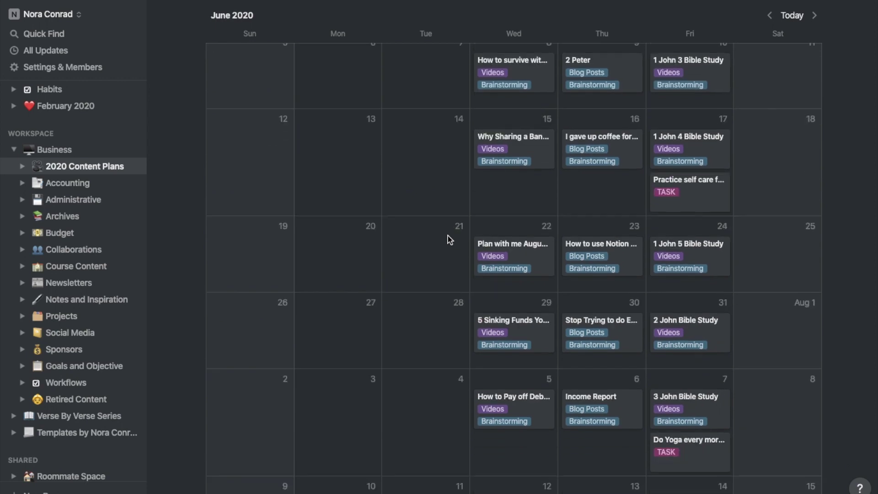
pyautogui.scroll(-20, 448, 235)
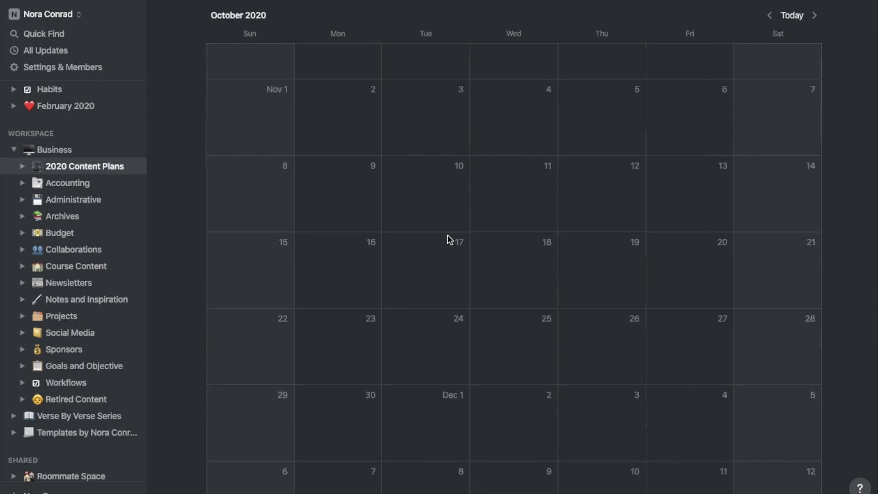
pyautogui.scroll(-5, 448, 235)
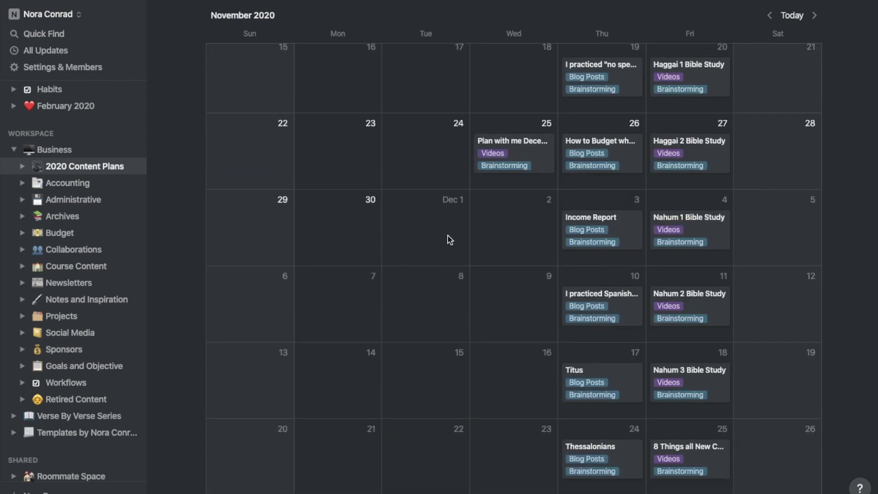
pyautogui.scroll(-6, 520, 421)
pyautogui.scroll(2, 520, 421)
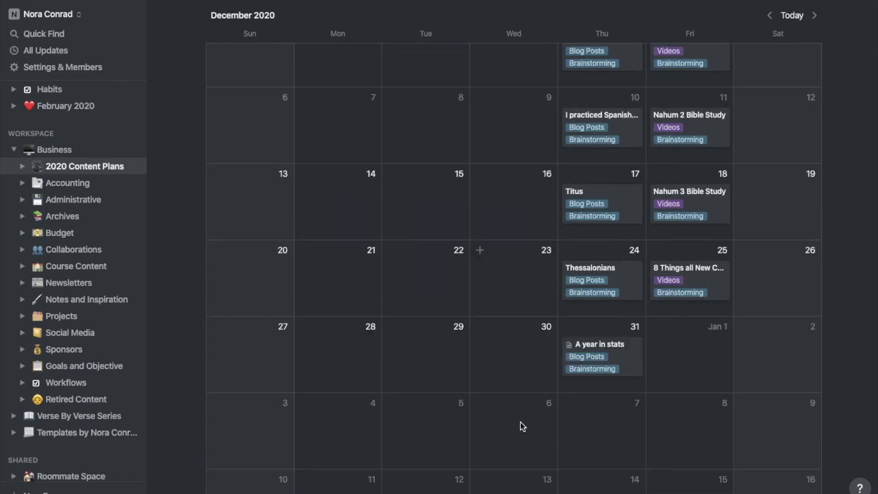
pyautogui.scroll(10, 520, 422)
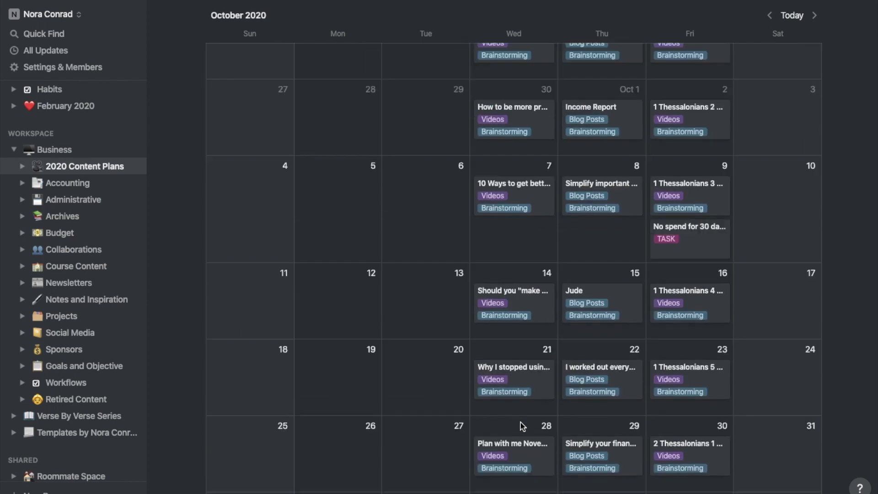
pyautogui.scroll(20, 520, 421)
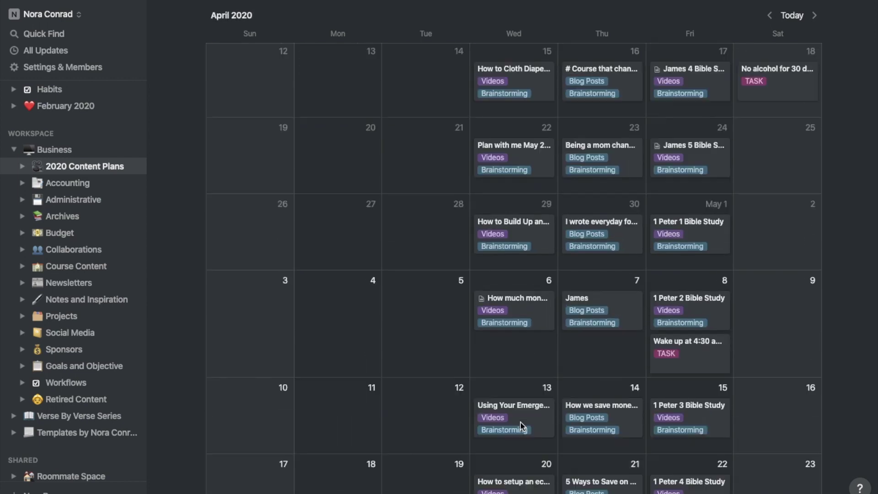
pyautogui.scroll(15, 520, 427)
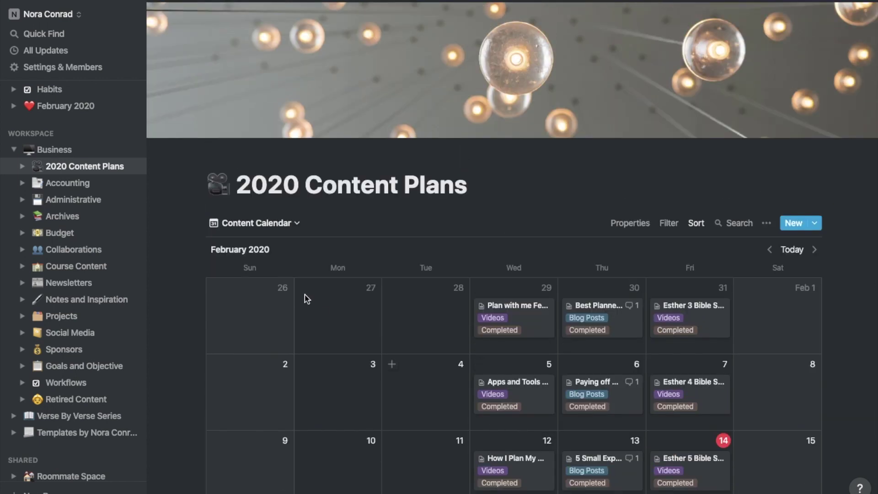
pyautogui.click(251, 225)
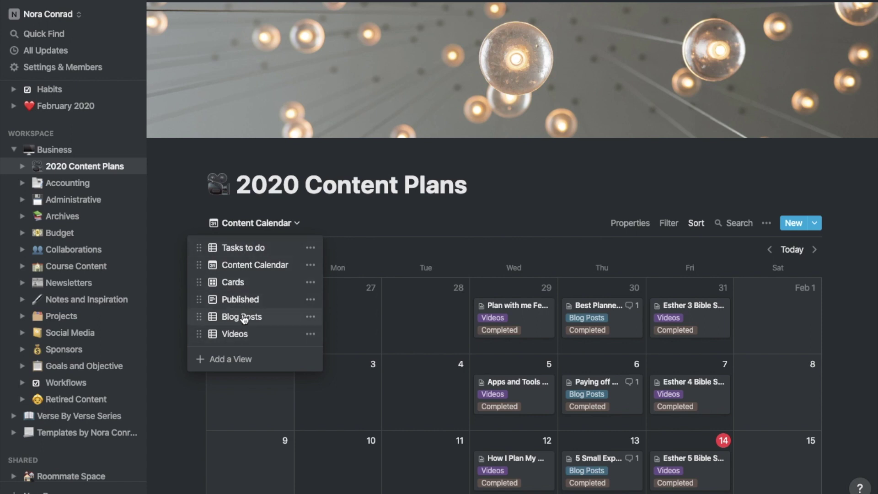
# Switch to the Published view and scroll through the posts listed by date
pyautogui.click(243, 300)
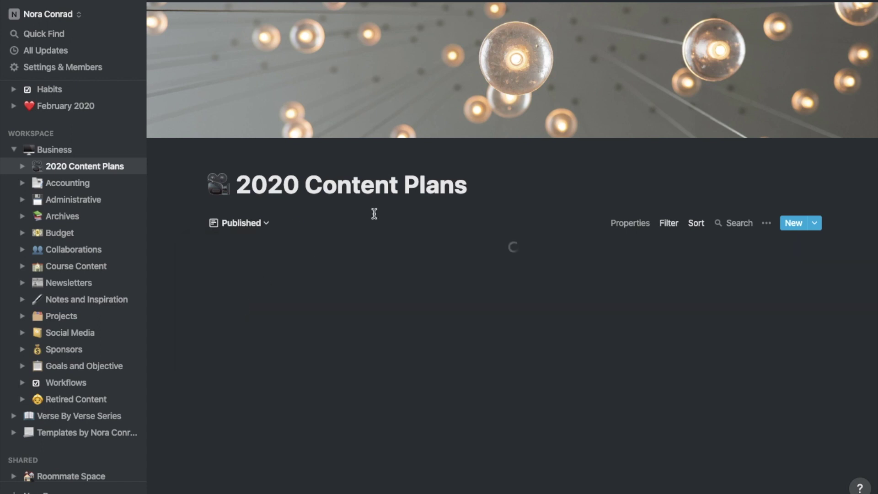
pyautogui.scroll(-5, 374, 214)
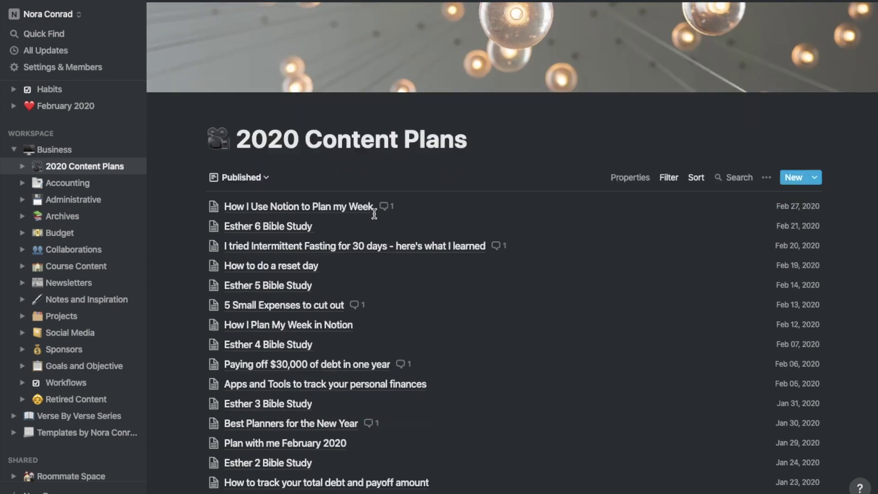
pyautogui.scroll(-3, 374, 217)
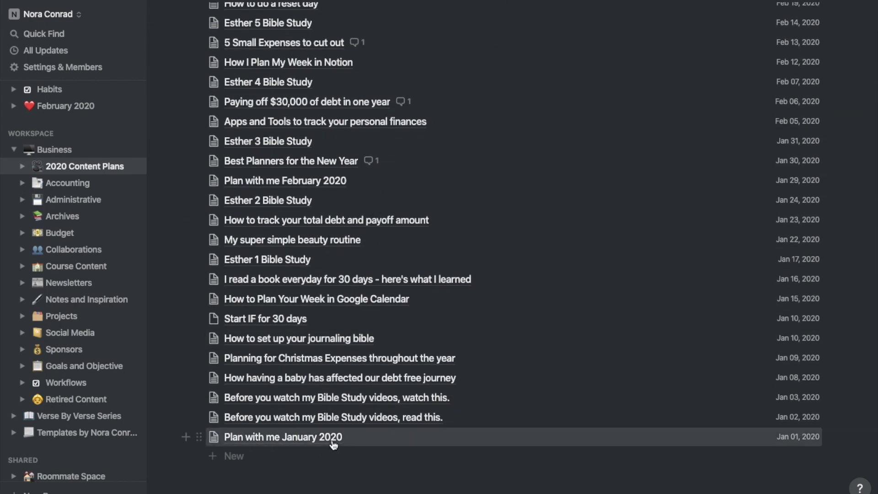
pyautogui.scroll(8, 333, 445)
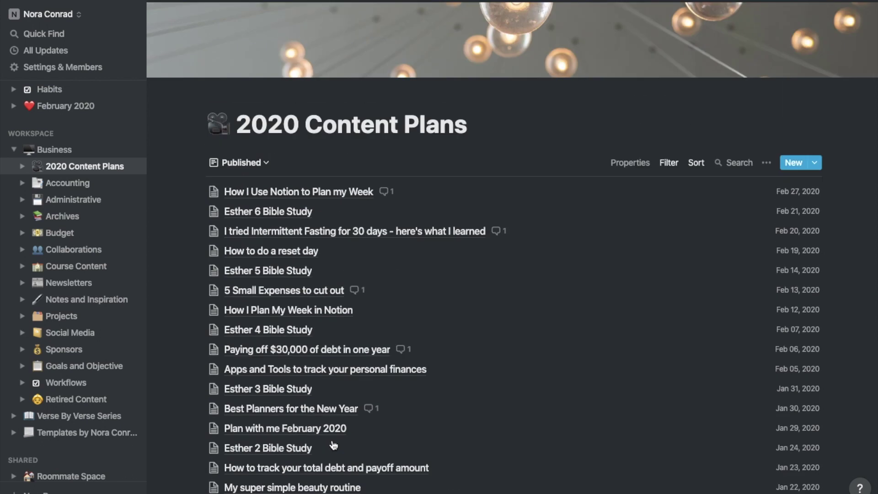
# Preview the 'How I Use Notion to Plan my Week' post, then close it
pyautogui.click(284, 253)
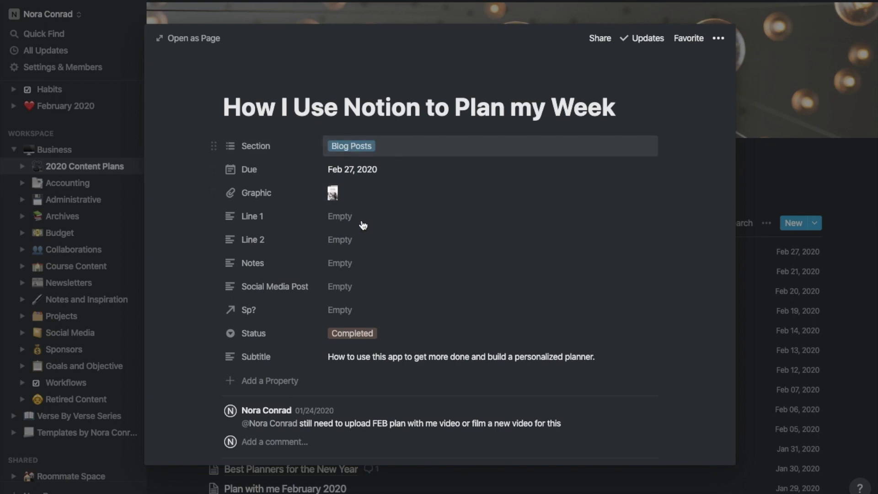
pyautogui.scroll(-15, 360, 224)
pyautogui.scroll(-20, 361, 221)
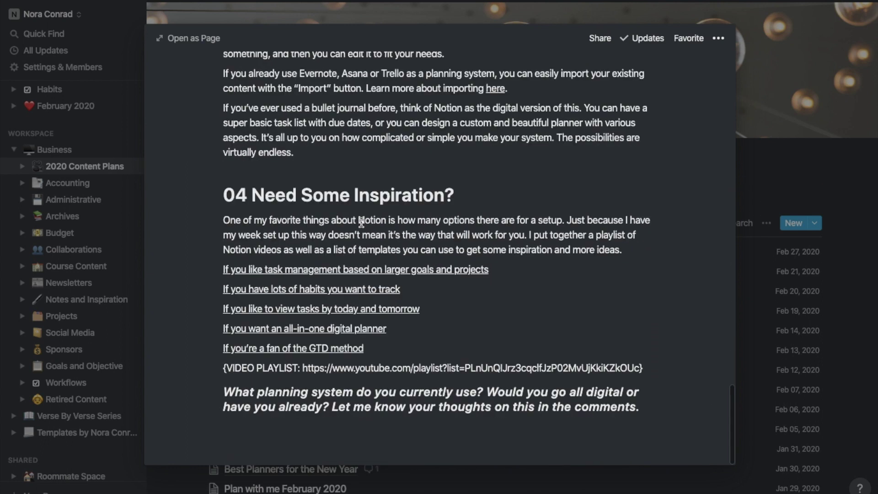
pyautogui.scroll(20, 361, 220)
pyautogui.press('Escape')
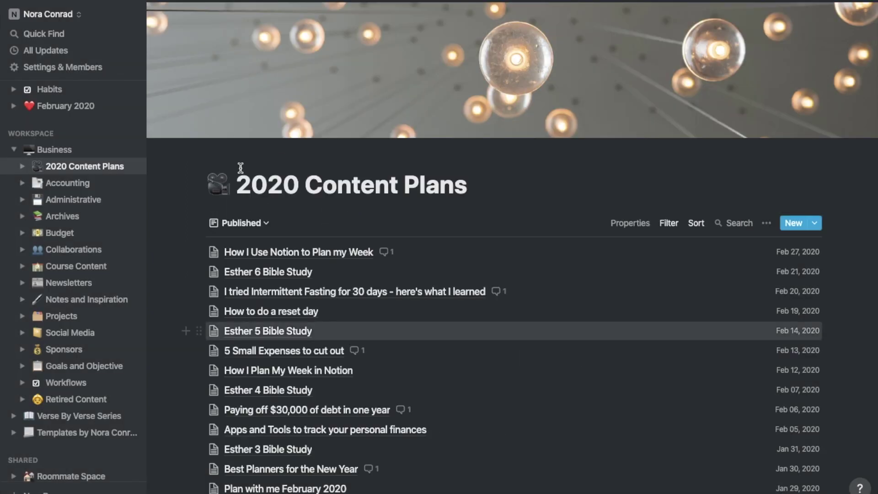
# Switch to the Videos view and open the Esther 7 Bible Study entry
pyautogui.click(243, 223)
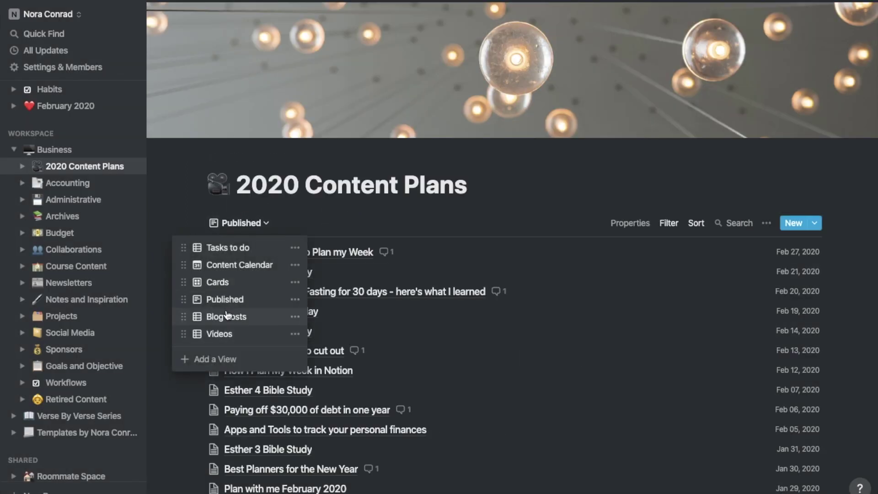
pyautogui.click(224, 334)
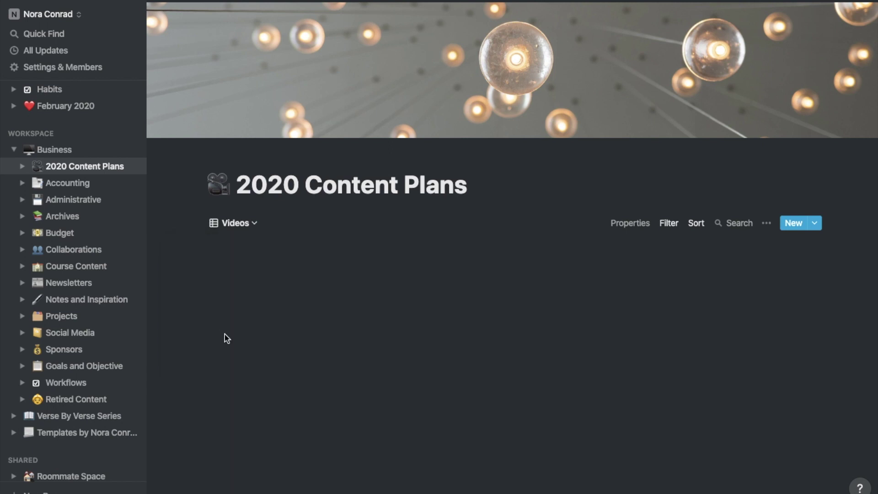
pyautogui.scroll(-2, 261, 237)
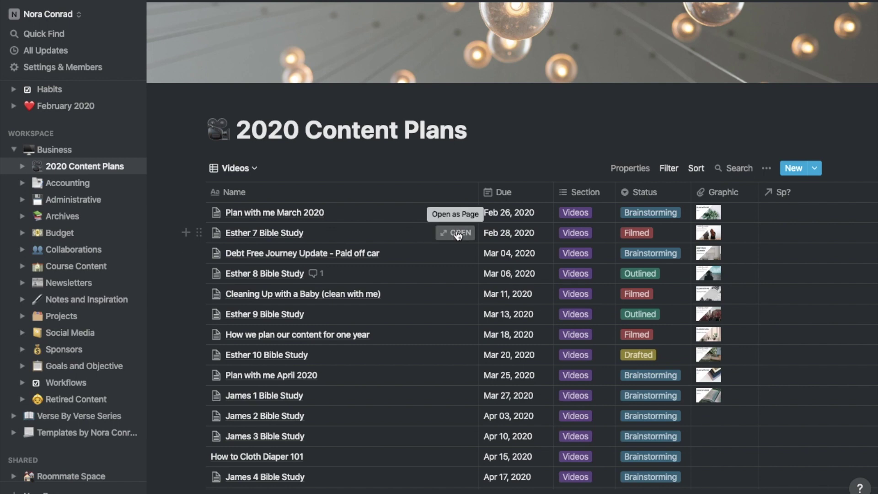
pyautogui.click(458, 234)
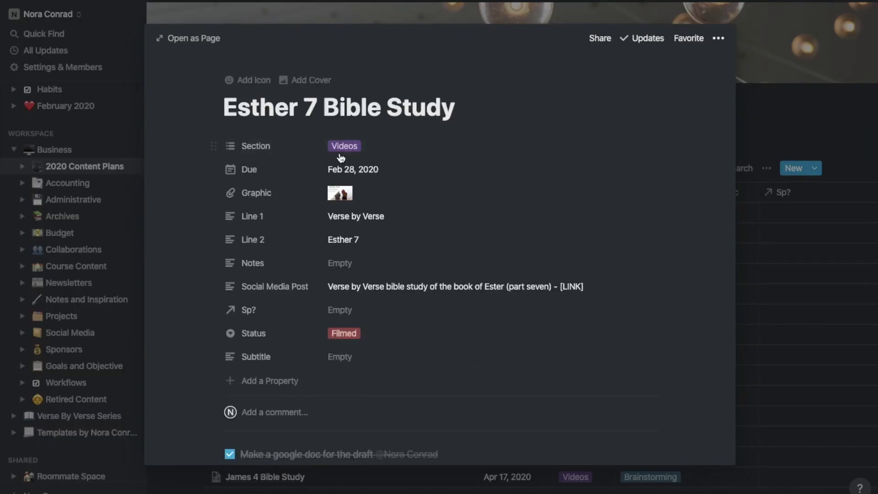
# Inspect the entry's Section, Due date and attached graphic without changing them
pyautogui.click(364, 144)
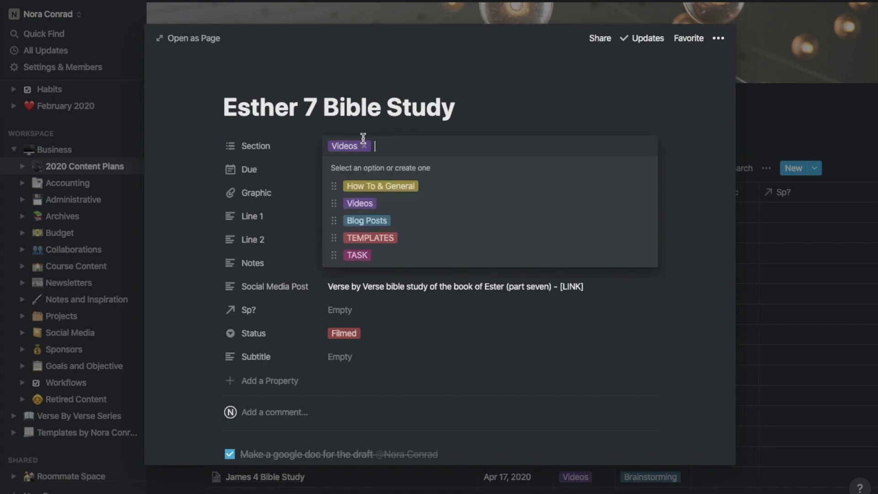
pyautogui.click(451, 128)
pyautogui.click(379, 168)
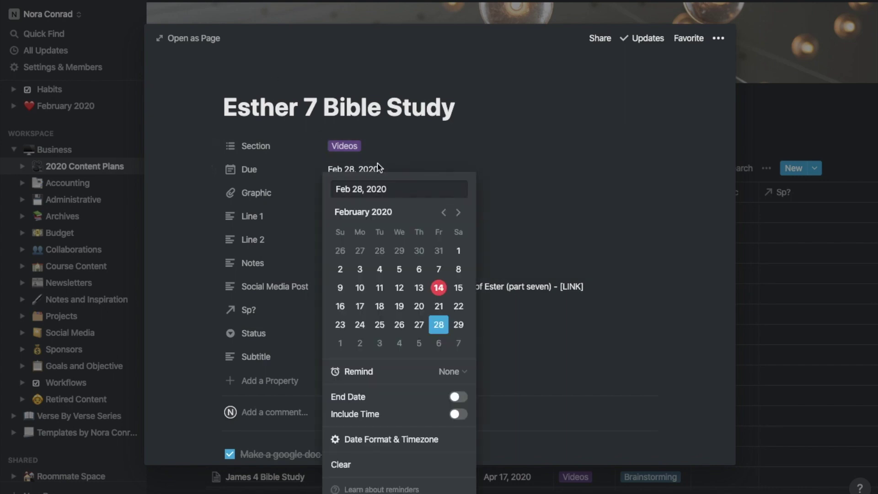
pyautogui.click(474, 145)
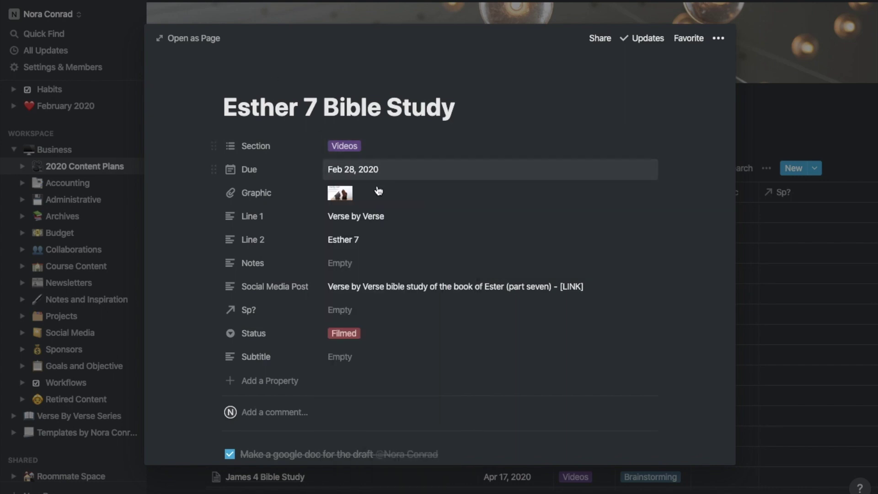
pyautogui.click(373, 196)
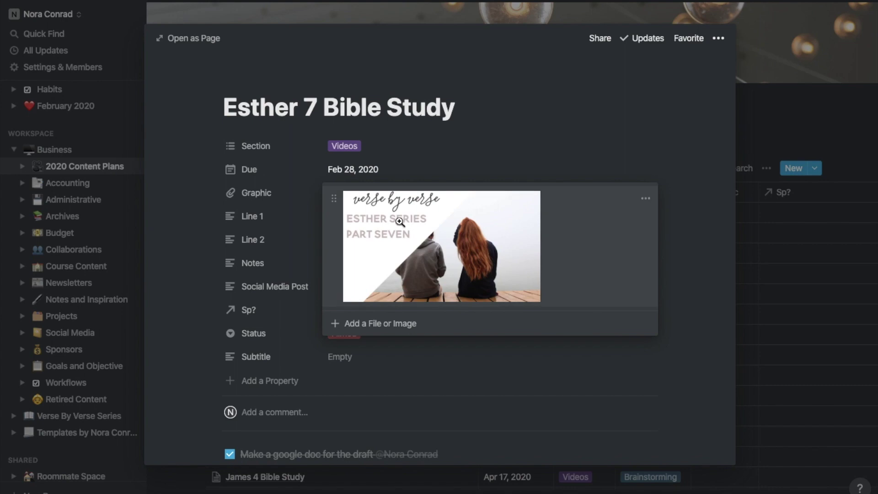
pyautogui.click(544, 119)
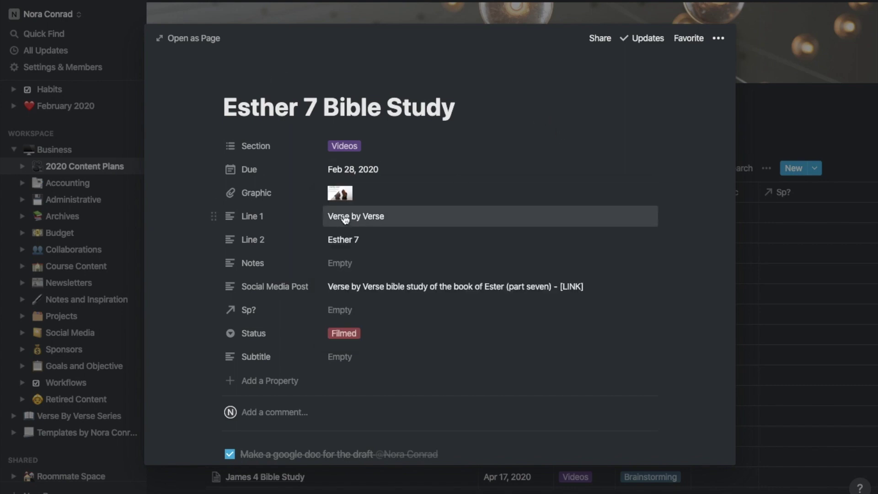
pyautogui.click(353, 196)
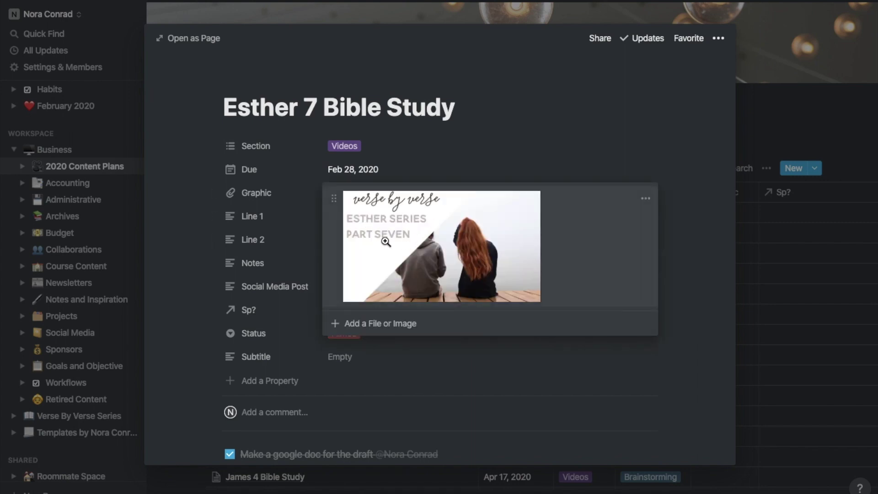
pyautogui.click(457, 167)
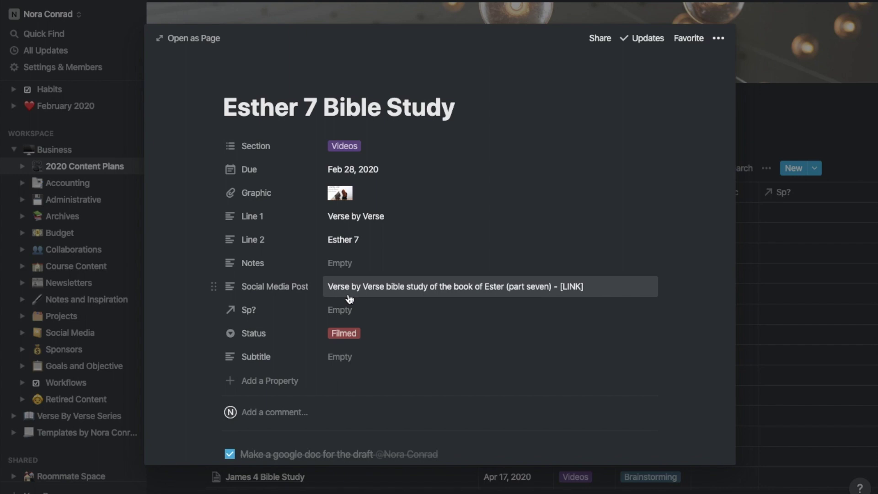
# Check the Sponsor and Status properties, leaving no sponsor linked and status Filmed
pyautogui.scroll(-3, 364, 298)
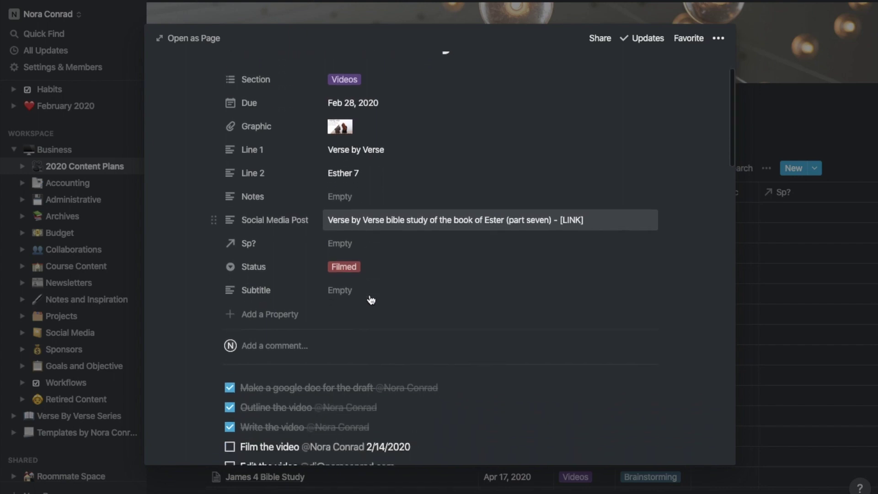
pyautogui.click(339, 240)
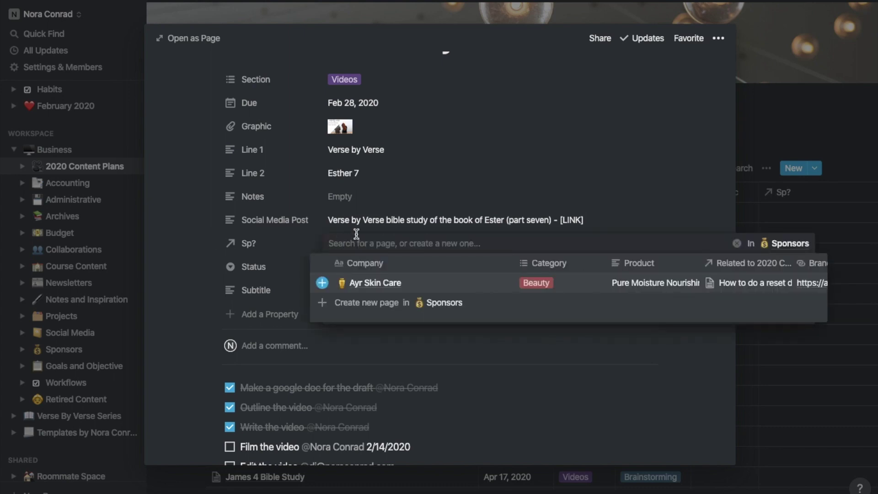
pyautogui.click(476, 168)
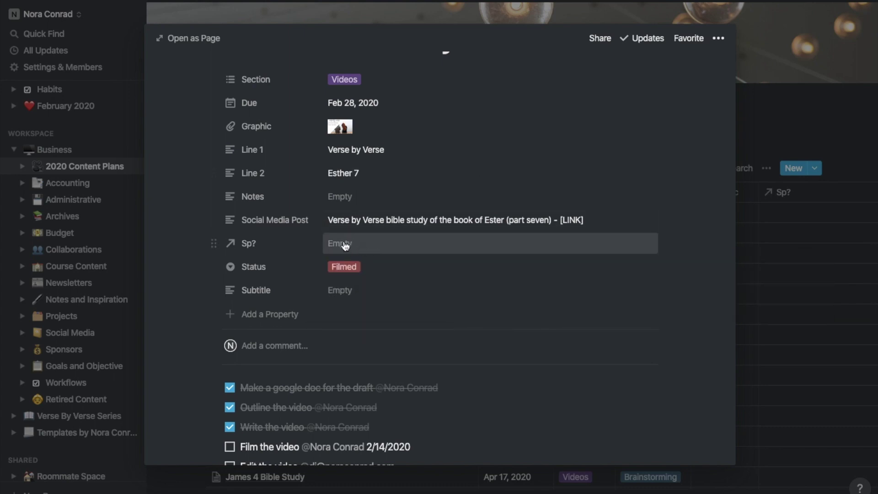
pyautogui.click(344, 270)
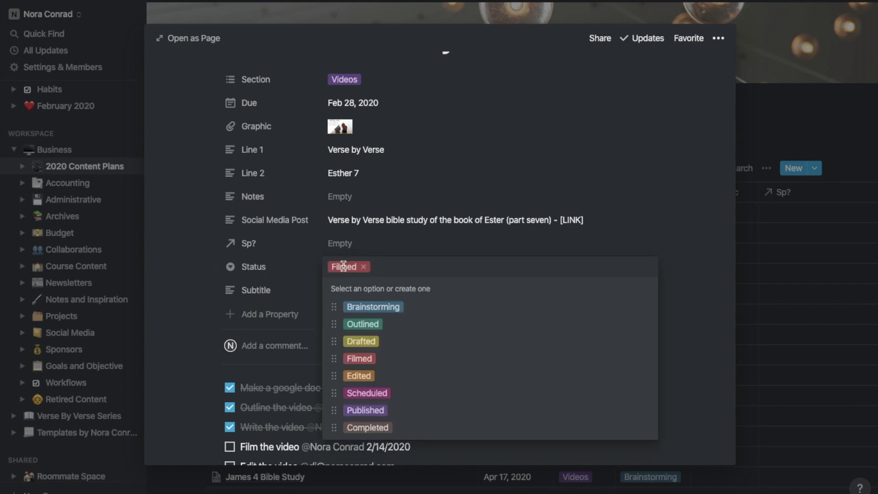
pyautogui.click(301, 261)
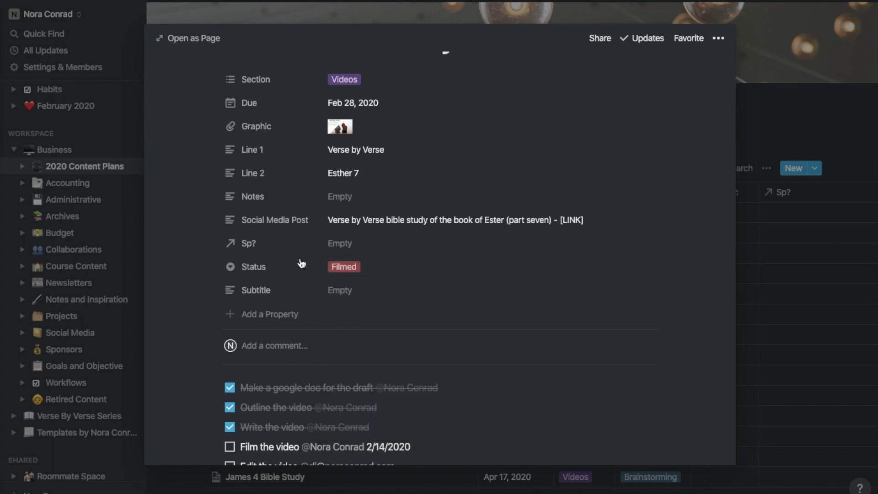
# Scroll to the task checklist and tick 'Film the video' as done
pyautogui.scroll(-2, 300, 261)
pyautogui.scroll(-3, 366, 188)
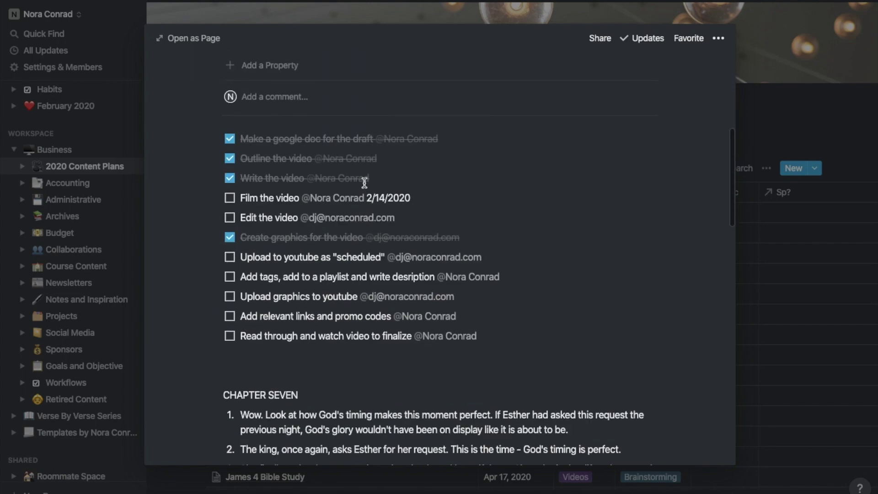
pyautogui.scroll(-1, 280, 182)
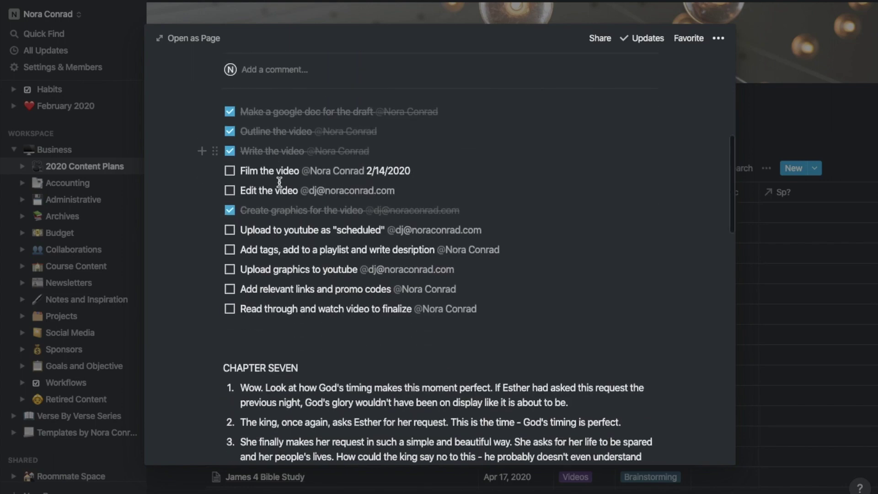
pyautogui.click(230, 171)
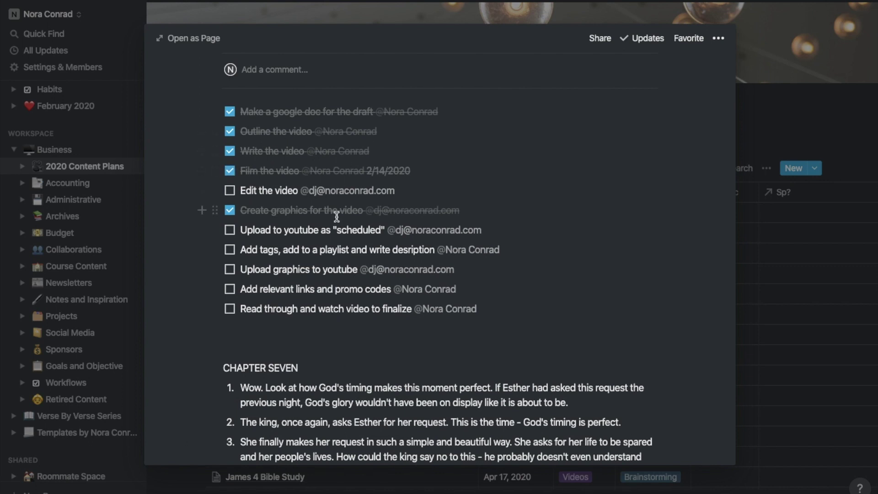
pyautogui.scroll(-1, 336, 216)
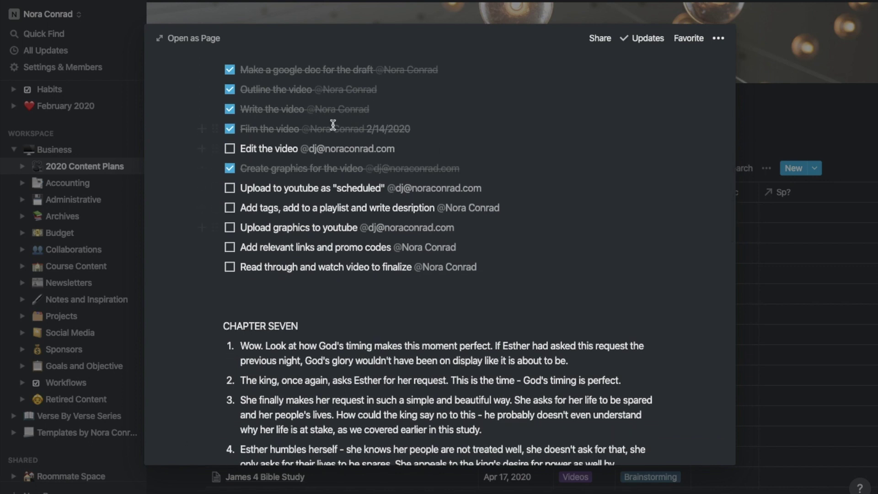
# Read through the Chapter Seven notes and study questions, then return to the title and properties
pyautogui.scroll(3, 370, 282)
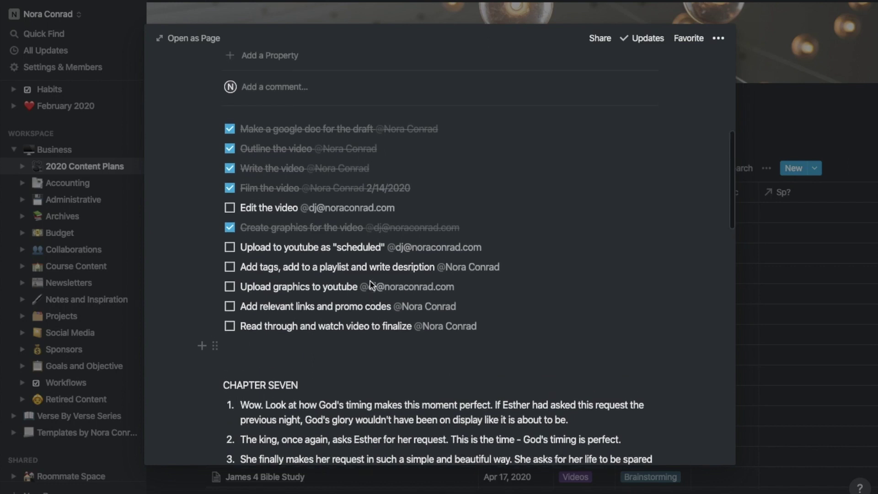
pyautogui.scroll(5, 372, 283)
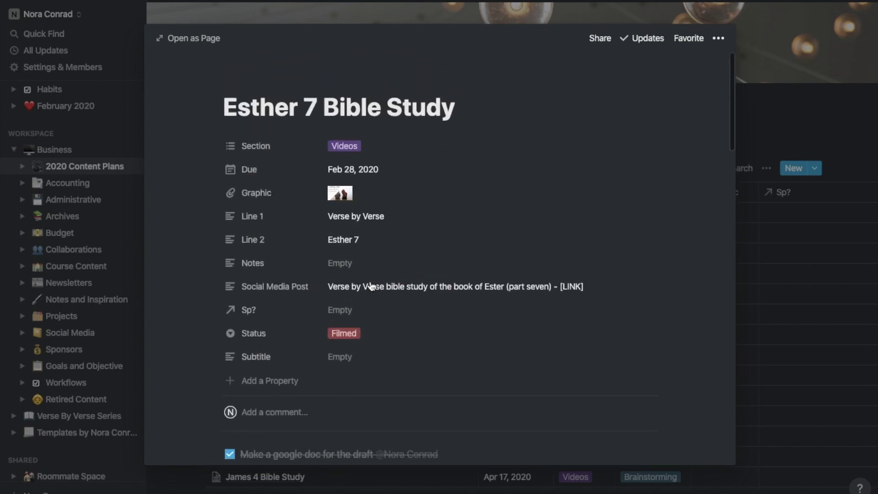
pyautogui.scroll(-5, 369, 286)
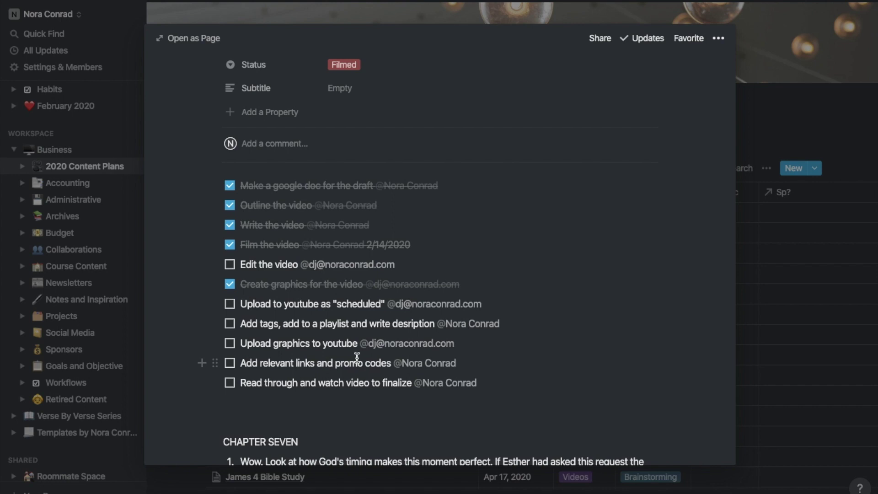
pyautogui.scroll(-5, 324, 258)
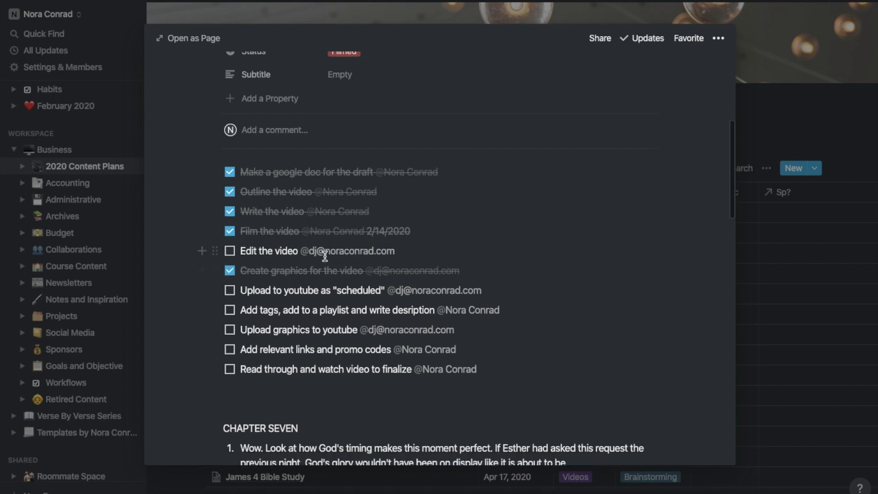
pyautogui.scroll(-12, 325, 258)
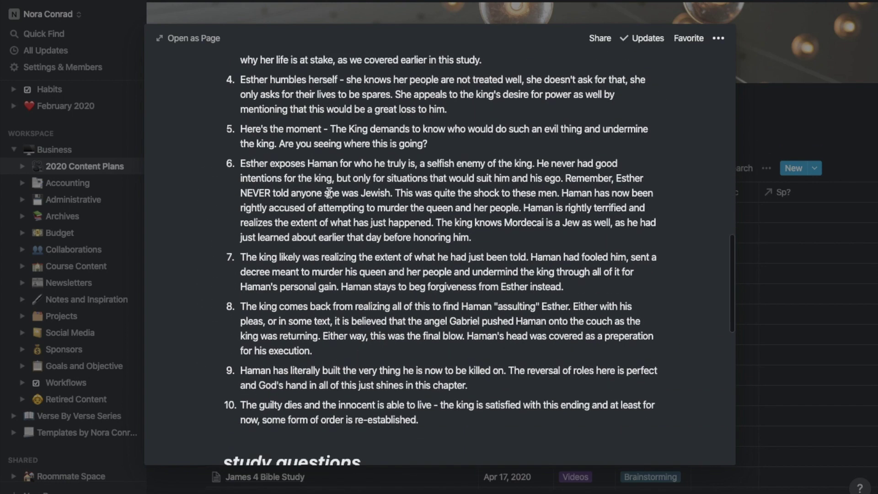
pyautogui.scroll(9, 329, 192)
pyautogui.scroll(10, 329, 192)
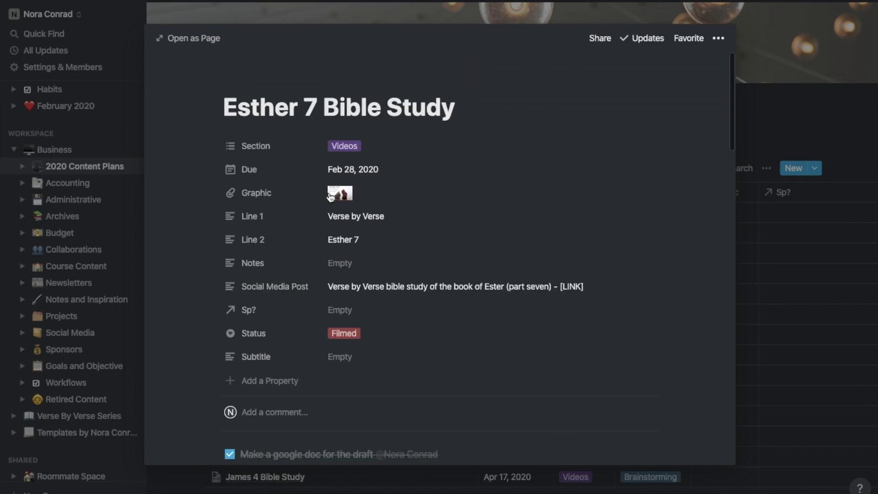
pyautogui.scroll(-13, 330, 196)
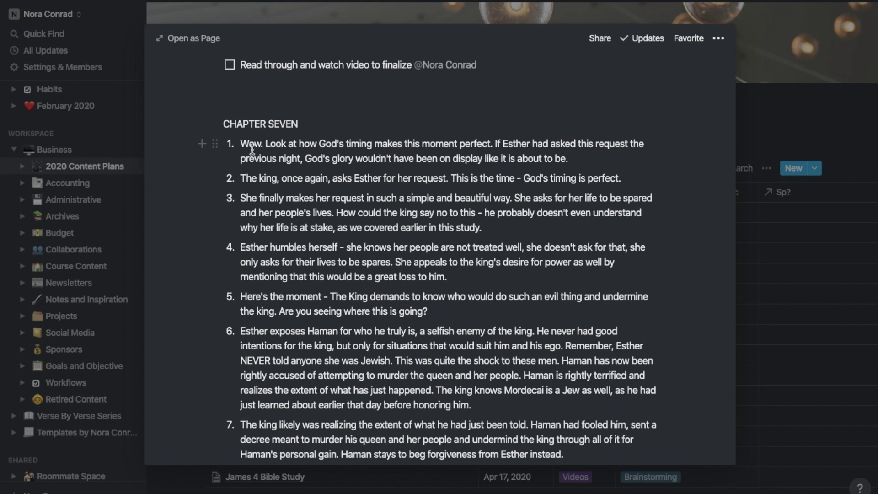
pyautogui.scroll(-9, 247, 146)
pyautogui.scroll(-1, 252, 150)
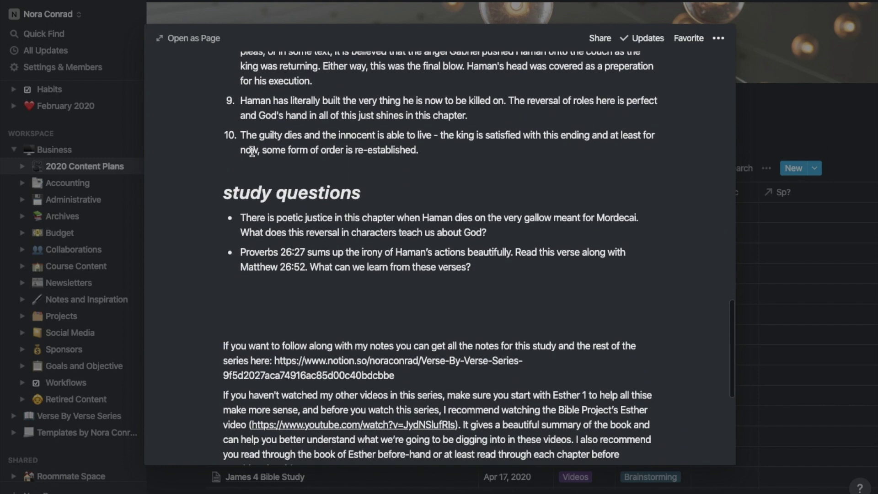
pyautogui.scroll(-5, 285, 228)
pyautogui.scroll(9, 285, 228)
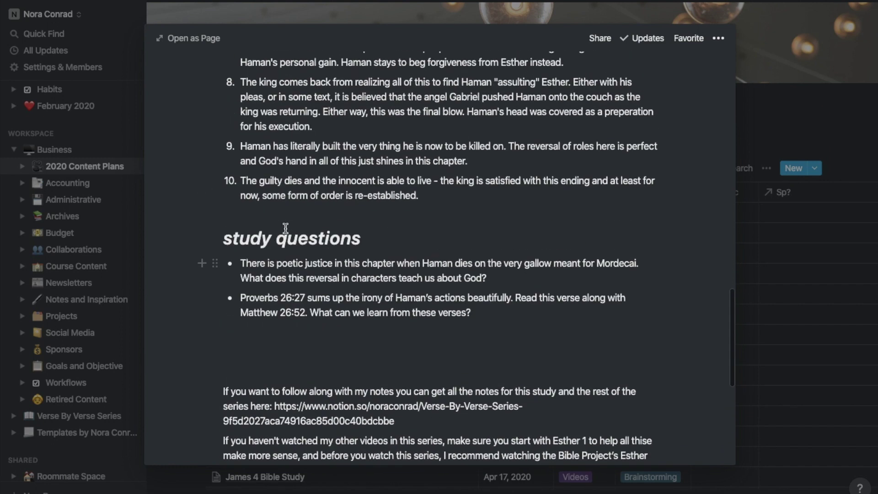
pyautogui.scroll(-6, 286, 228)
pyautogui.scroll(-4, 285, 228)
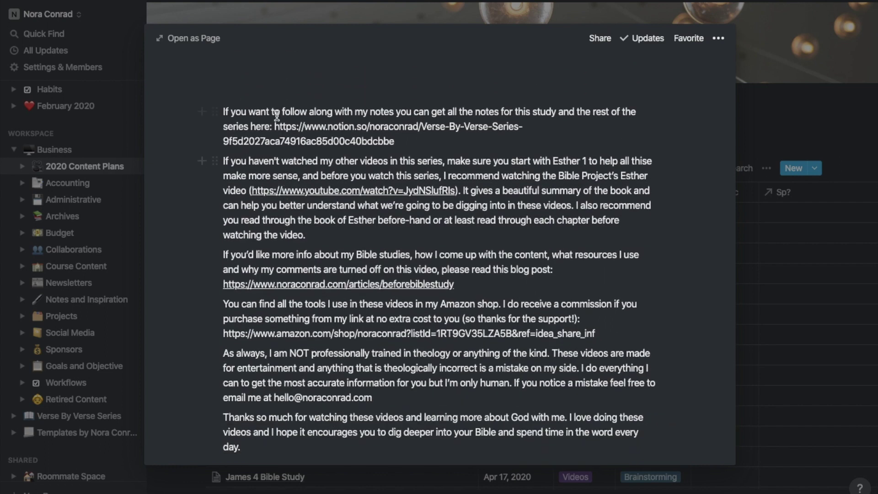
pyautogui.scroll(-1, 273, 112)
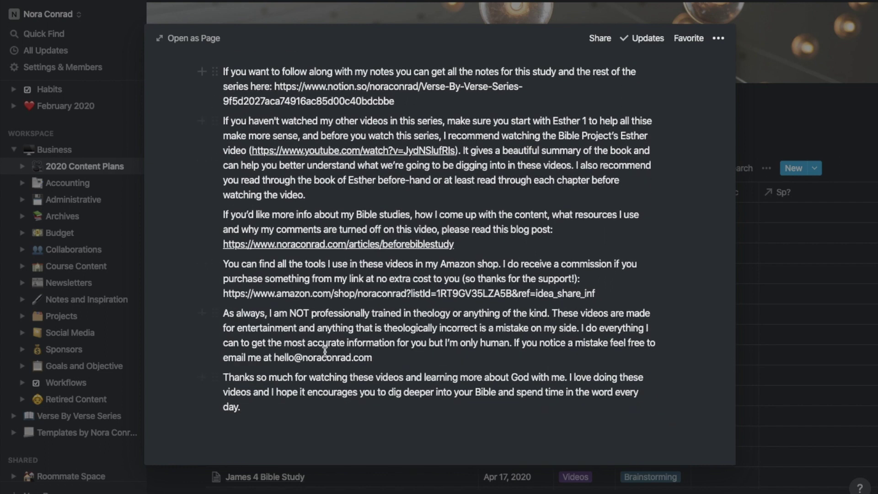
pyautogui.scroll(4, 323, 372)
pyautogui.scroll(15, 322, 372)
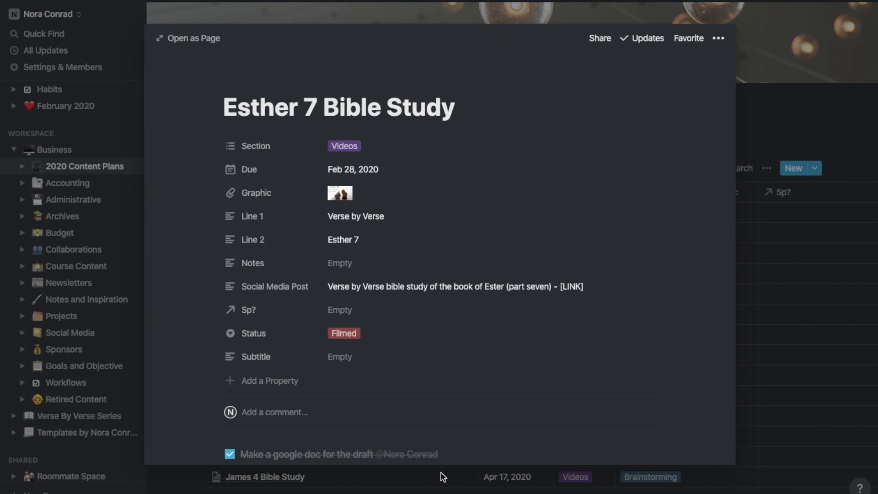
# Leave the Status unchanged and close the Esther 7 page
pyautogui.click(355, 334)
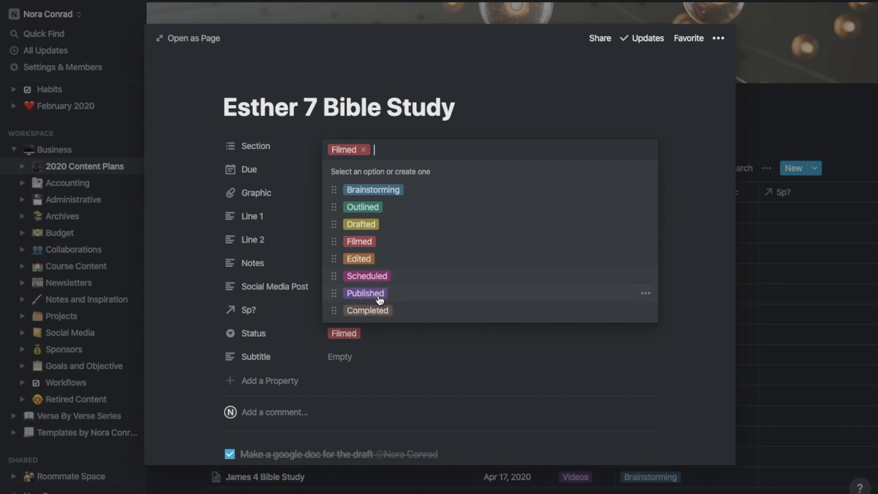
pyautogui.click(794, 236)
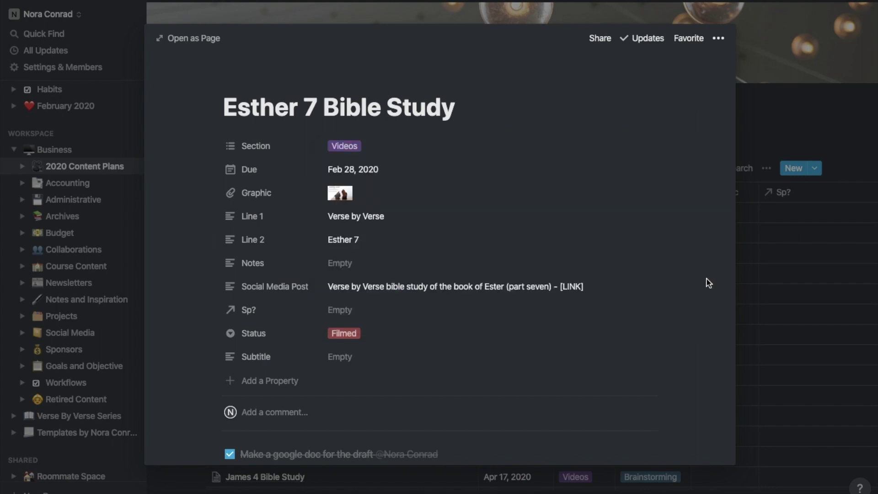
pyautogui.press('Escape')
# Review the Videos table's saved views, visible properties, filters and sort, then scroll it
pyautogui.click(235, 168)
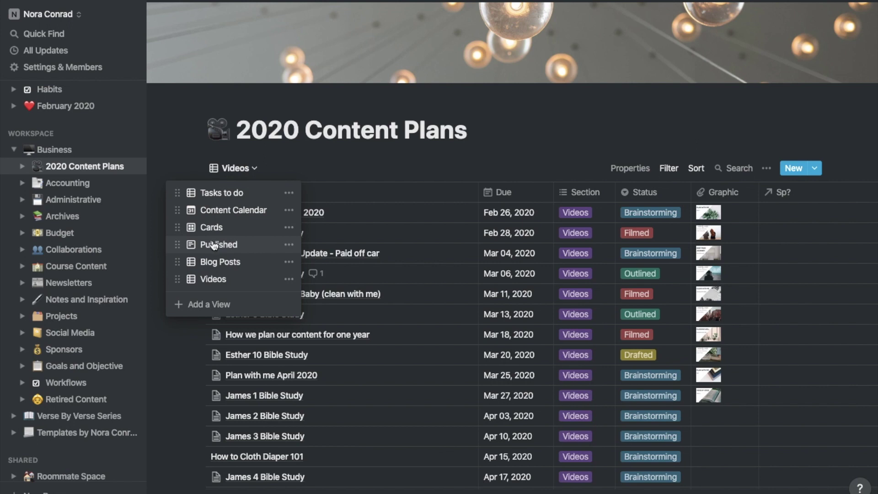
pyautogui.click(549, 169)
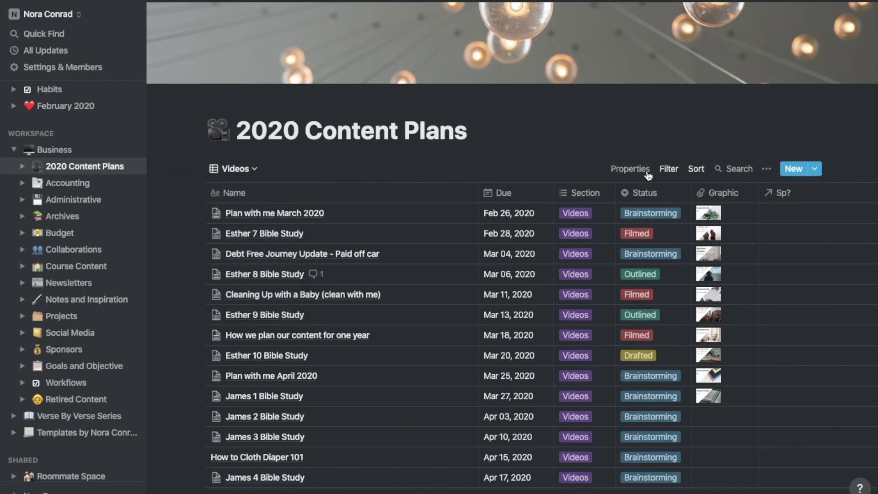
pyautogui.click(648, 175)
pyautogui.click(668, 168)
pyautogui.click(670, 169)
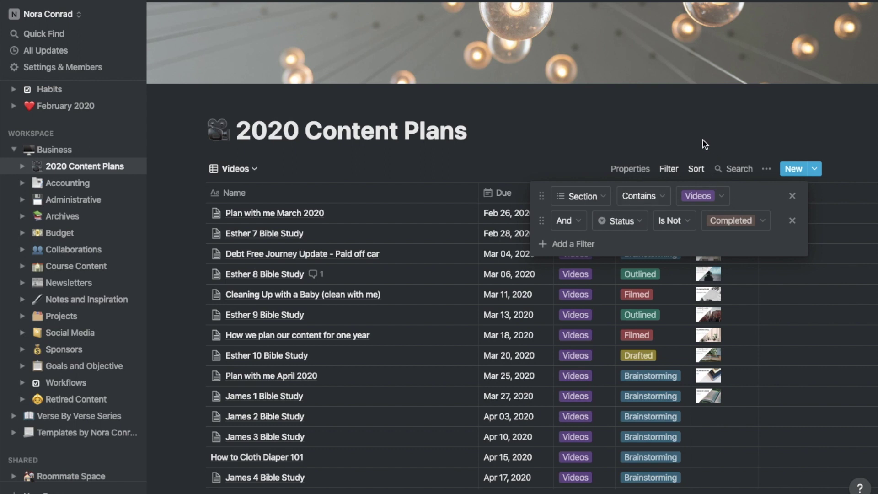
pyautogui.click(696, 169)
pyautogui.click(696, 169)
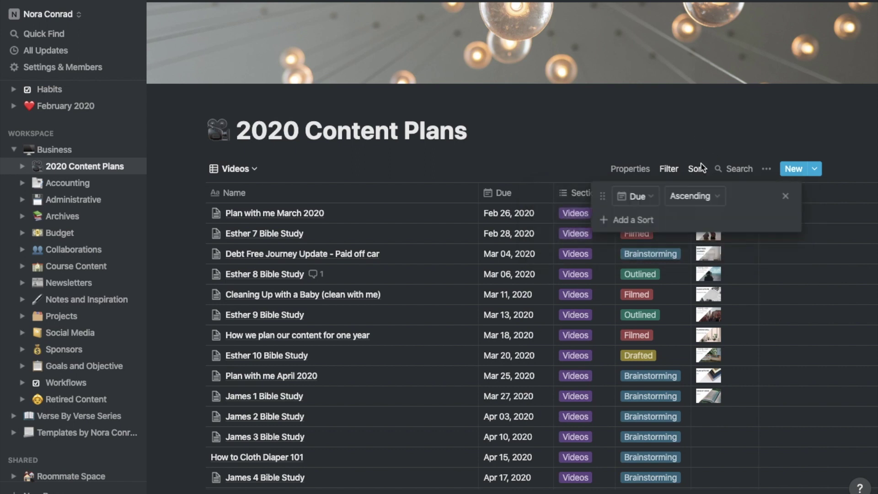
pyautogui.click(668, 147)
pyautogui.scroll(-20, 488, 273)
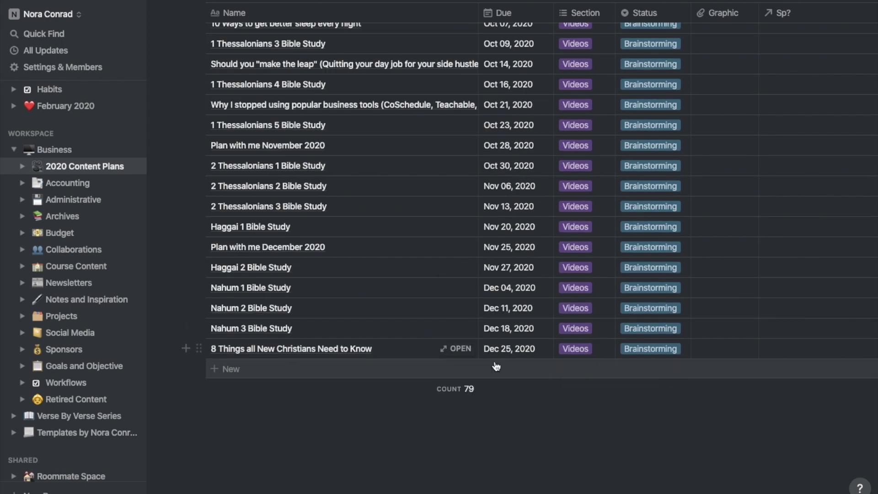
pyautogui.scroll(15, 506, 350)
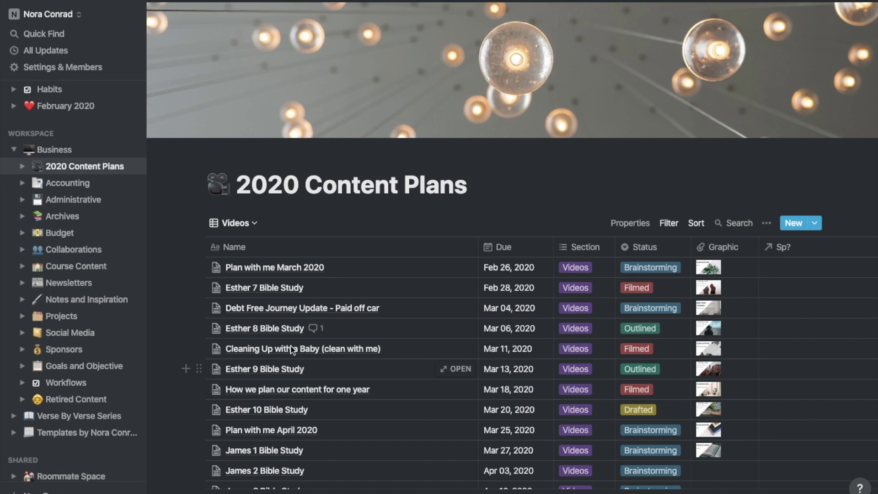
pyautogui.click(235, 223)
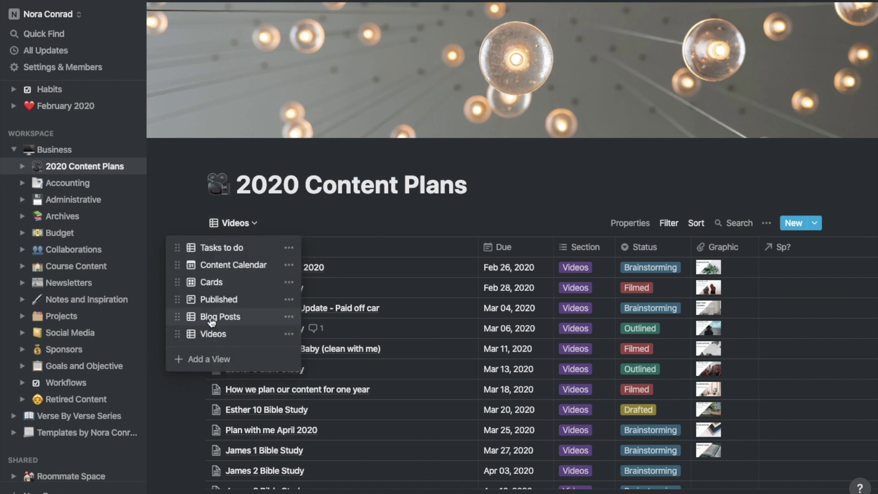
pyautogui.click(210, 317)
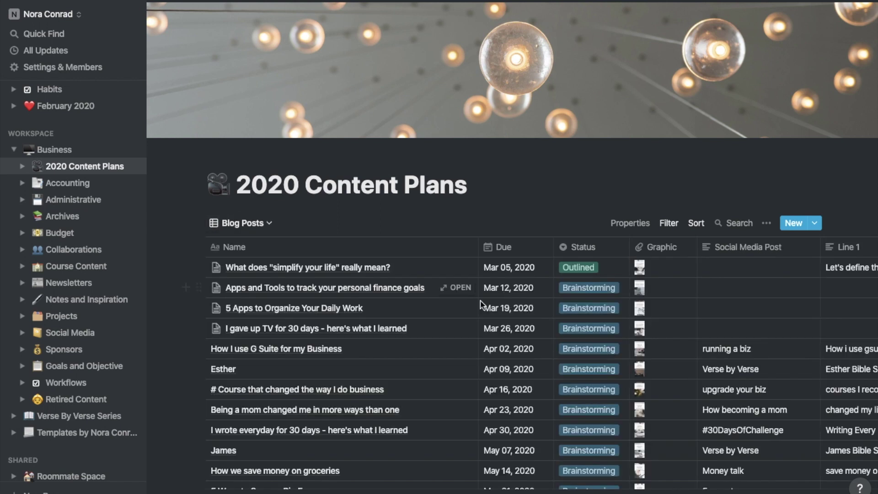
pyautogui.click(456, 268)
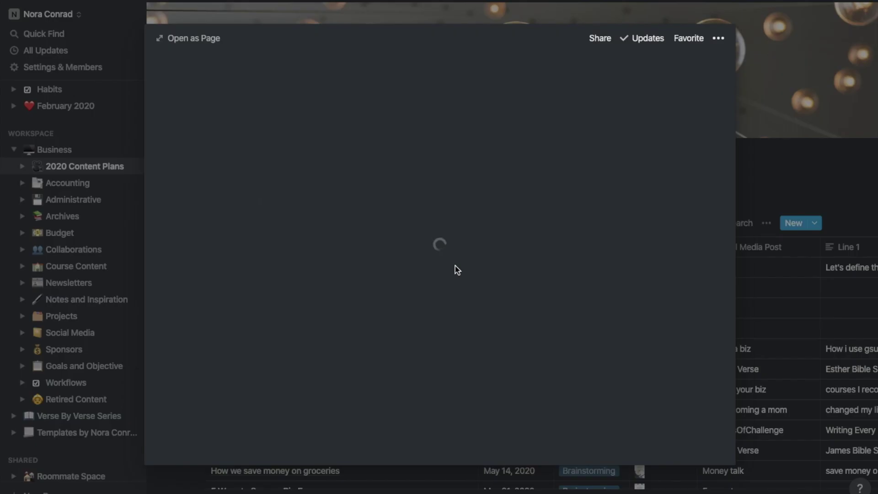
pyautogui.click(335, 218)
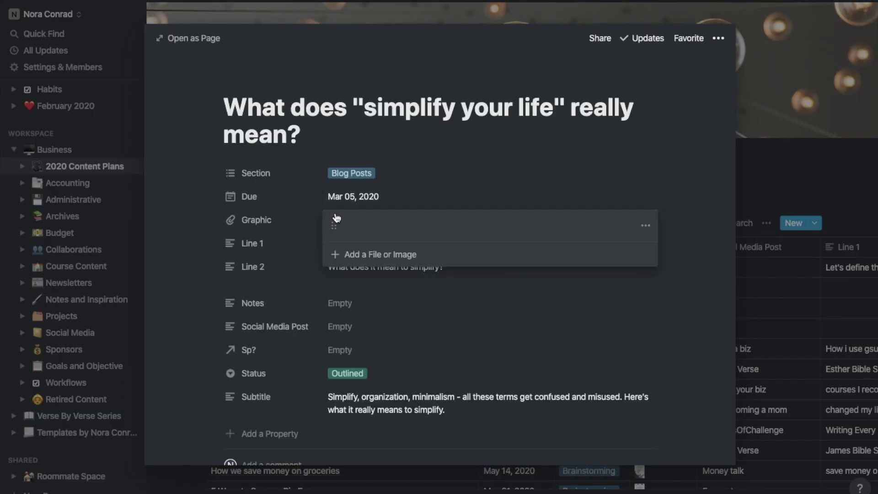
pyautogui.click(306, 244)
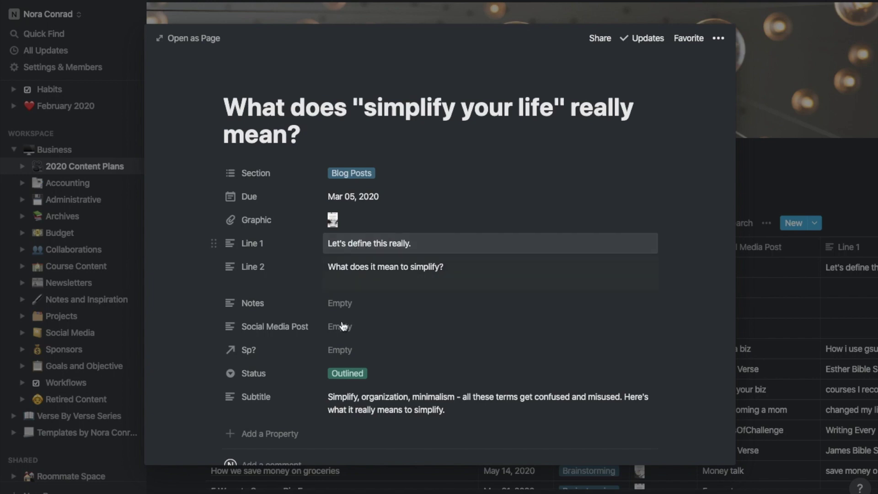
pyautogui.scroll(-2, 365, 352)
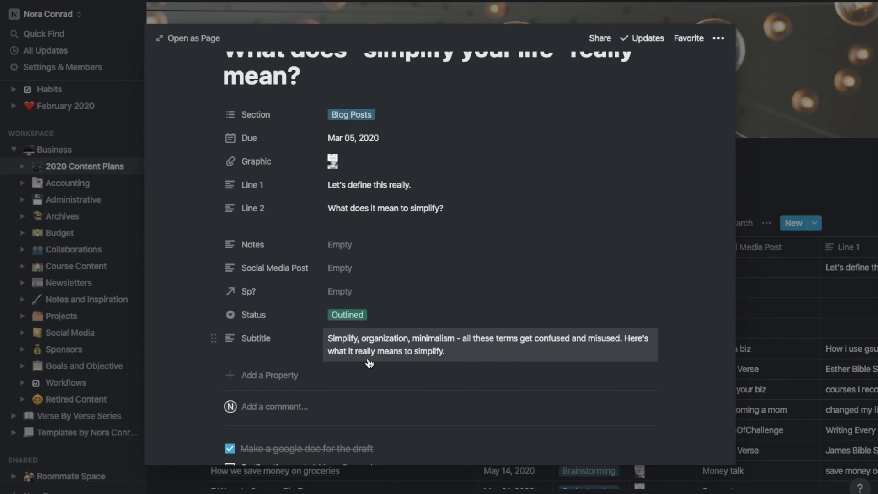
pyautogui.scroll(-8, 370, 364)
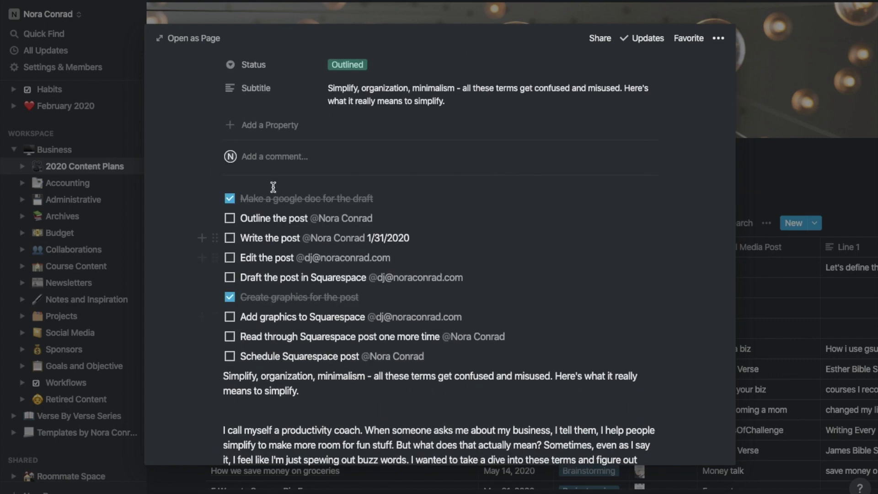
pyautogui.click(229, 238)
pyautogui.click(230, 218)
pyautogui.scroll(-10, 302, 279)
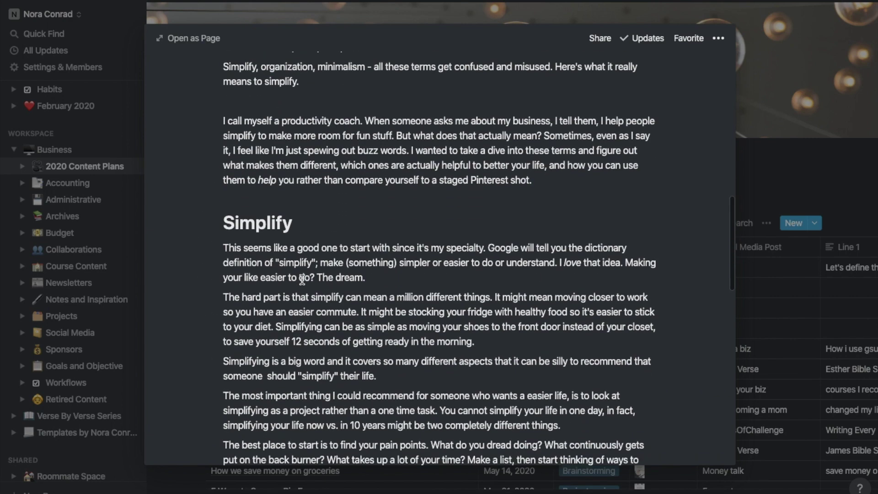
pyautogui.scroll(-15, 303, 280)
pyautogui.scroll(20, 302, 280)
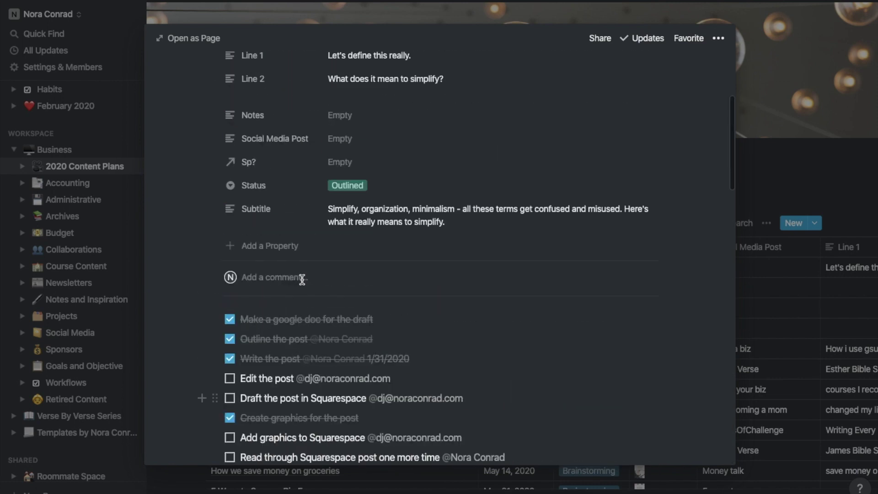
pyautogui.scroll(6, 302, 280)
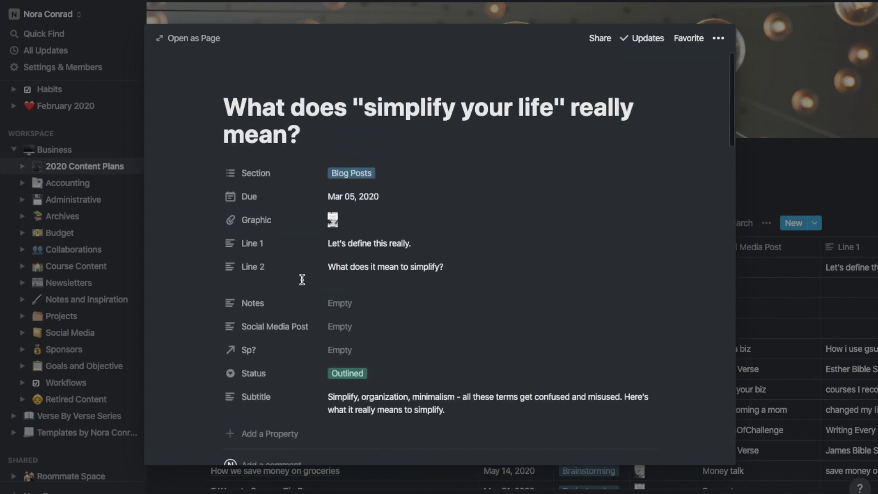
pyautogui.click(356, 370)
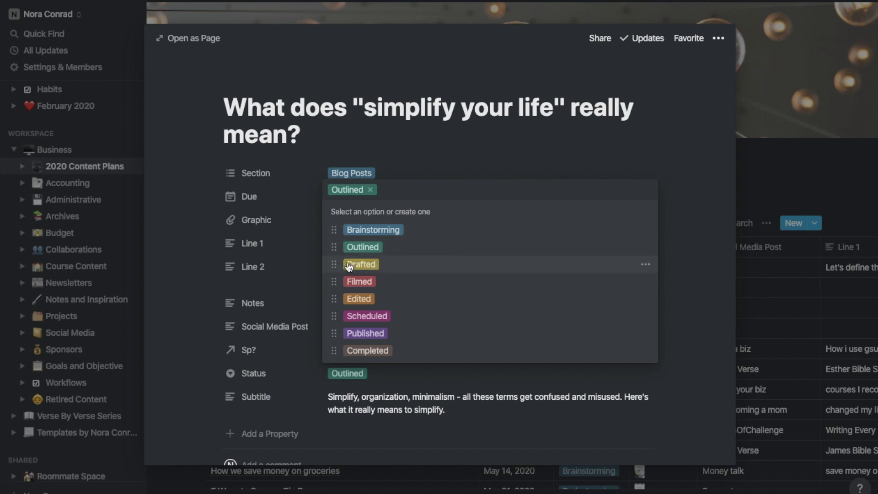
pyautogui.click(781, 357)
pyautogui.click(760, 328)
pyautogui.hscroll(3, 760, 328)
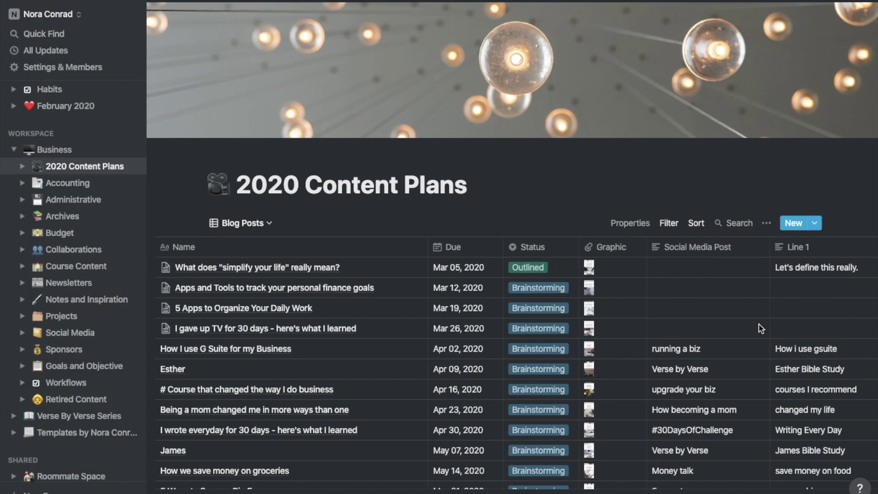
pyautogui.hscroll(8, 760, 328)
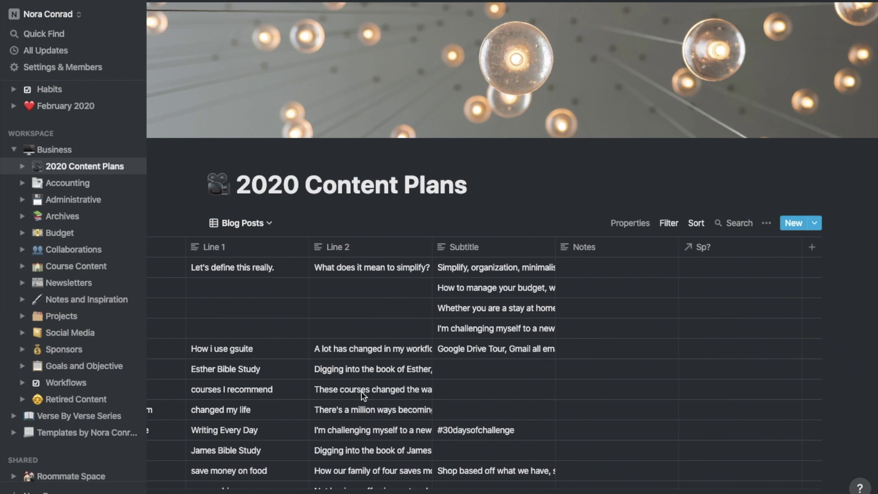
pyautogui.hscroll(-10, 363, 396)
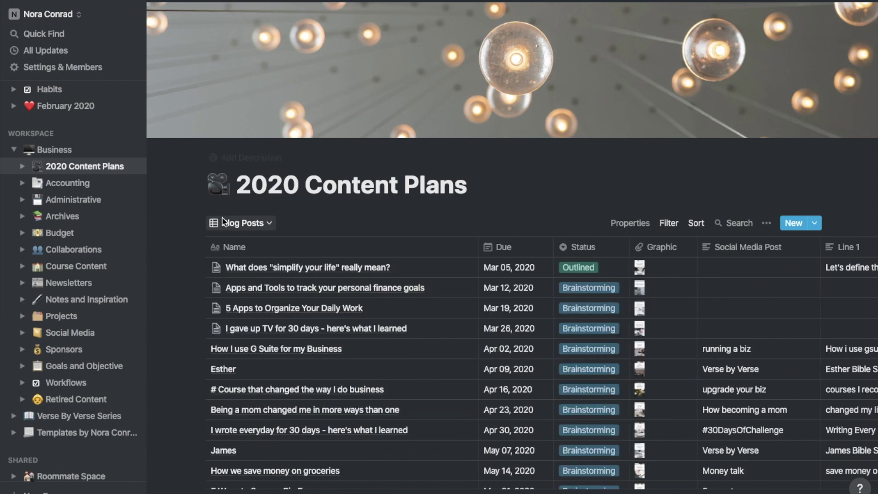
pyautogui.click(223, 223)
pyautogui.click(350, 213)
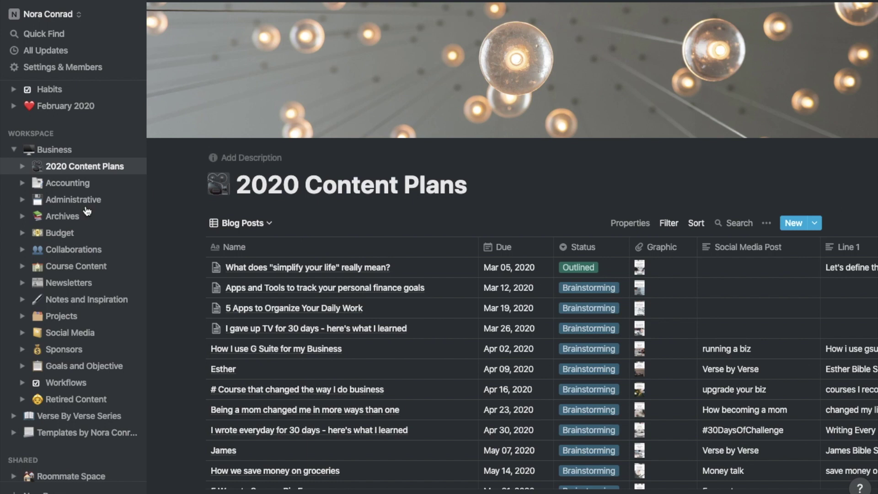
pyautogui.click(67, 183)
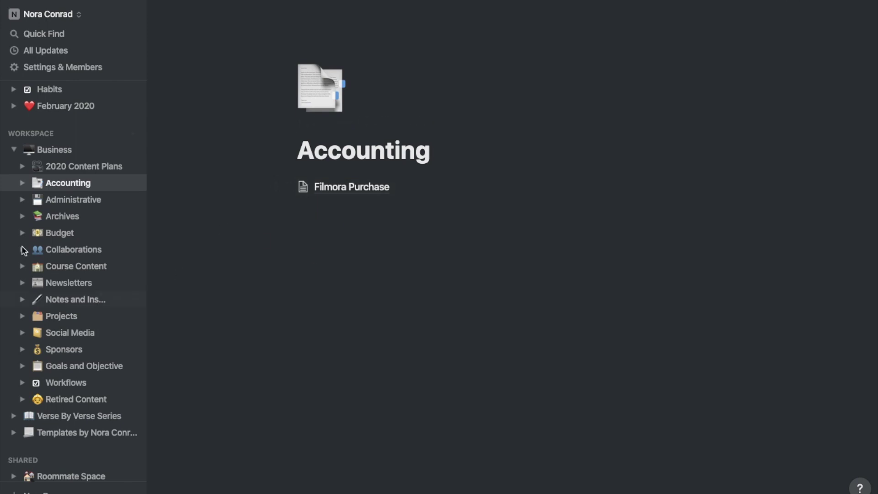
# Open the Administrative task table and tick Complete for 'Plan newsletters to send out'
pyautogui.click(89, 200)
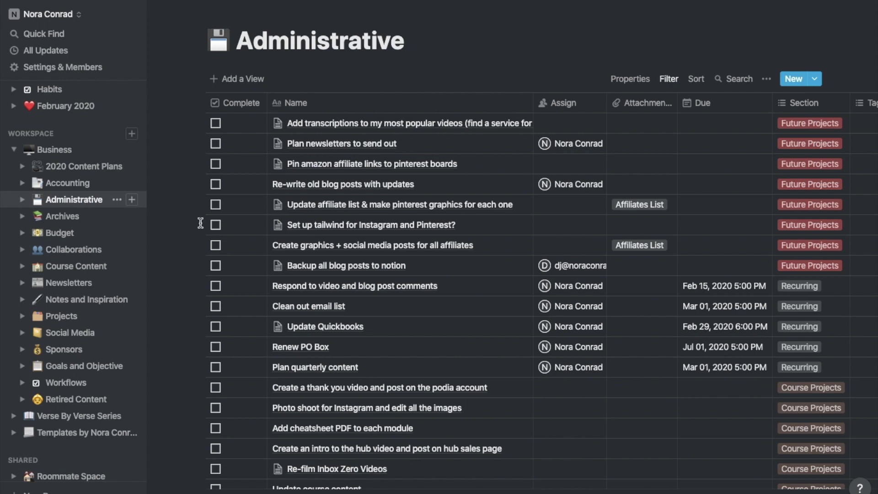
pyautogui.scroll(-10, 349, 269)
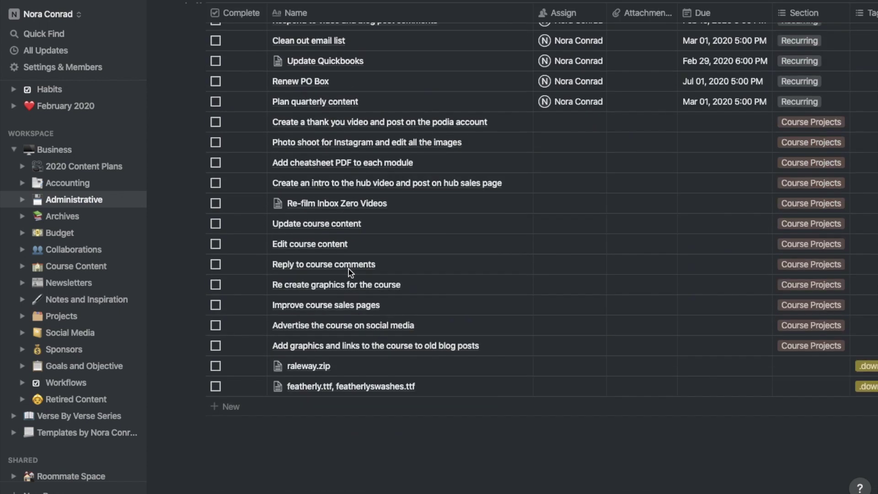
pyautogui.scroll(10, 348, 269)
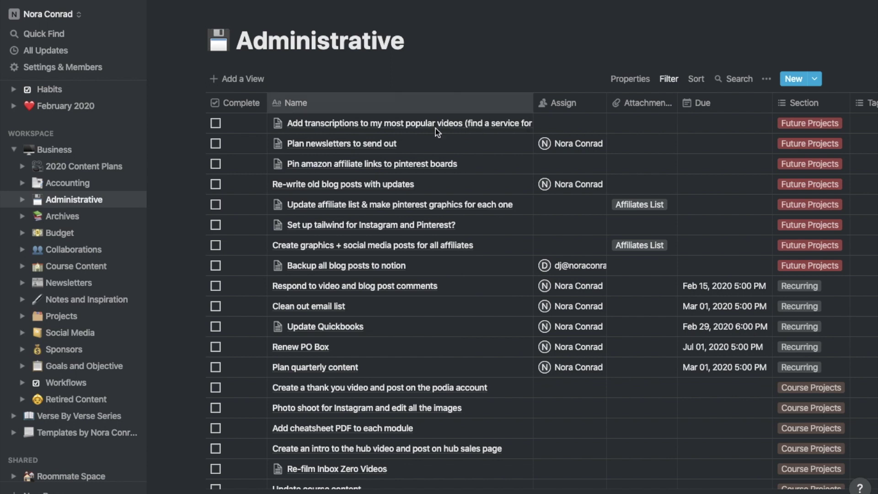
pyautogui.click(218, 143)
pyautogui.scroll(-5, 456, 172)
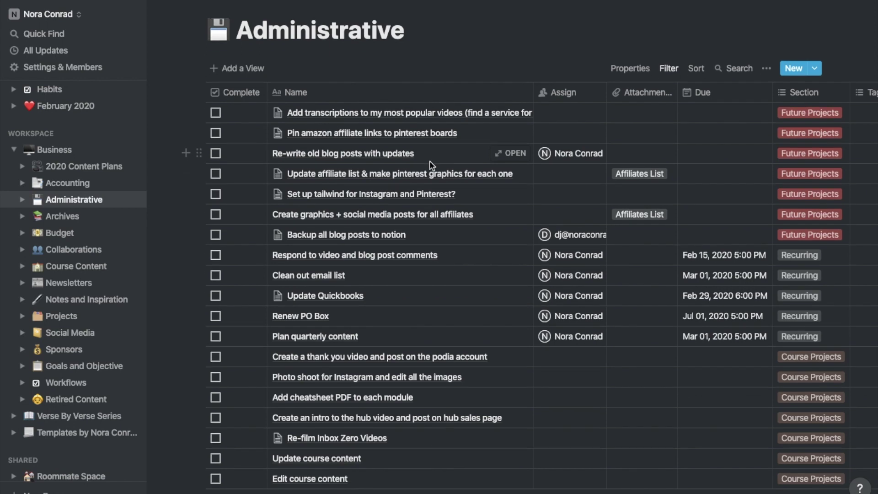
pyautogui.scroll(4, 432, 166)
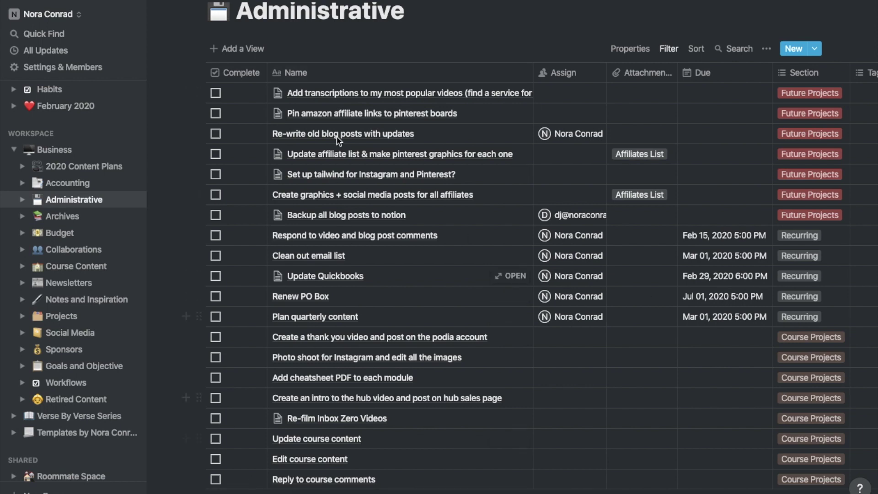
pyautogui.scroll(1, 274, 134)
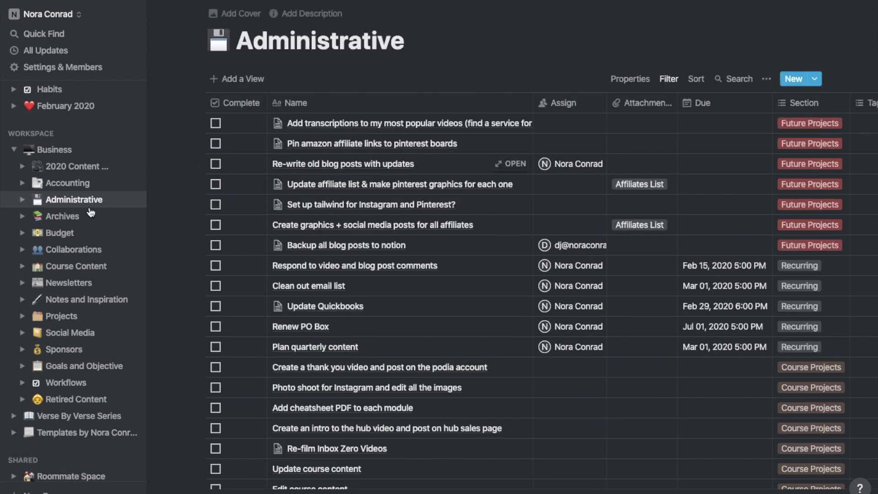
# Open Archives and scroll through the table of past posts, authors, links and categories
pyautogui.click(73, 217)
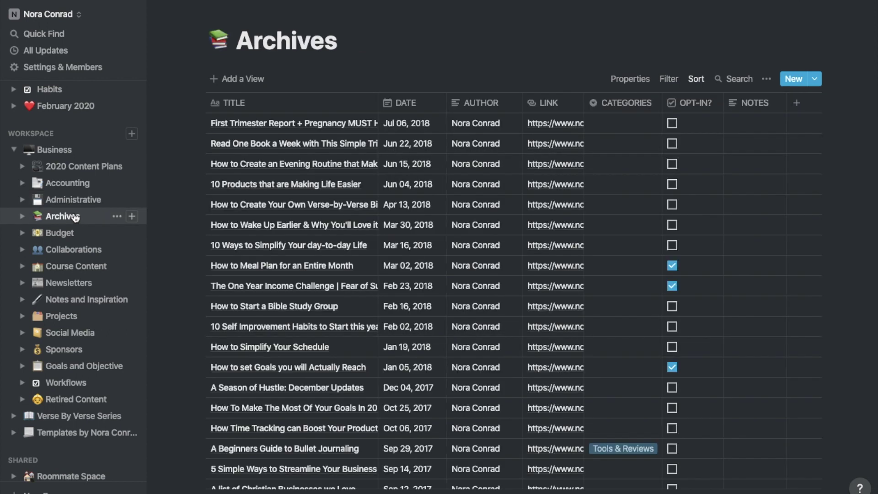
pyautogui.scroll(-10, 346, 263)
pyautogui.scroll(-20, 346, 263)
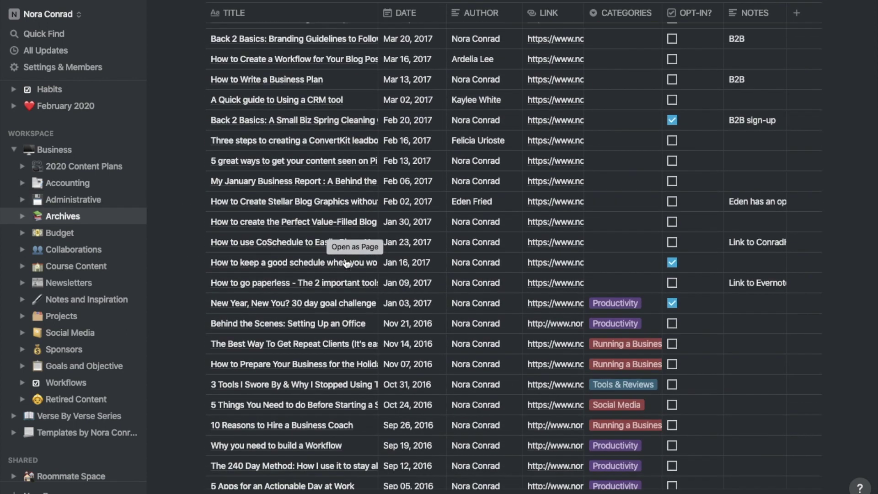
pyautogui.scroll(-20, 346, 259)
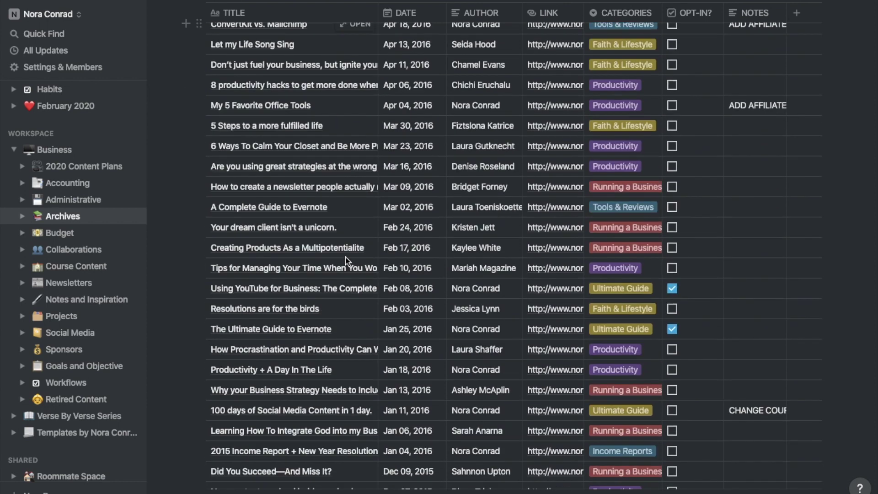
pyautogui.scroll(-10, 346, 261)
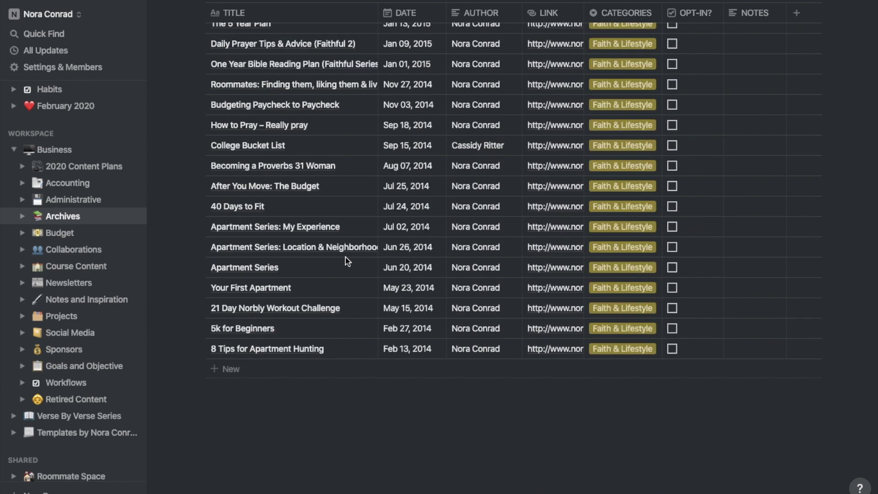
pyautogui.scroll(20, 345, 259)
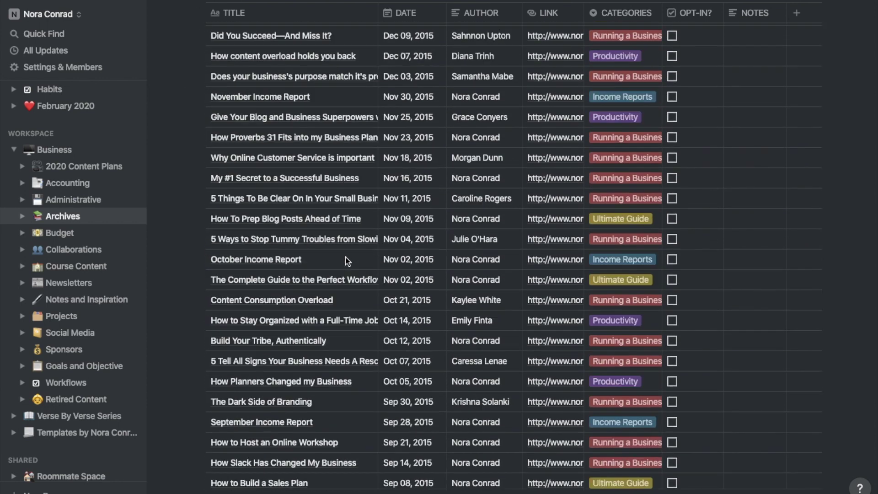
pyautogui.scroll(15, 346, 260)
pyautogui.scroll(-10, 345, 258)
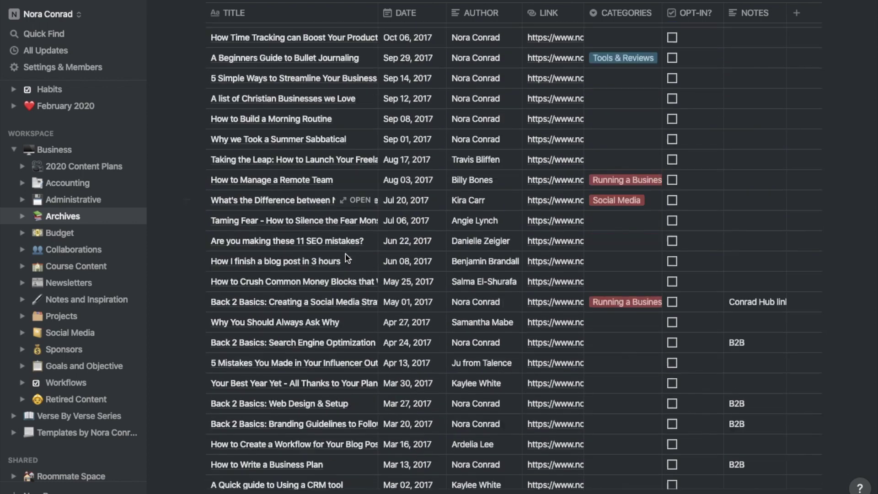
pyautogui.scroll(-10, 347, 259)
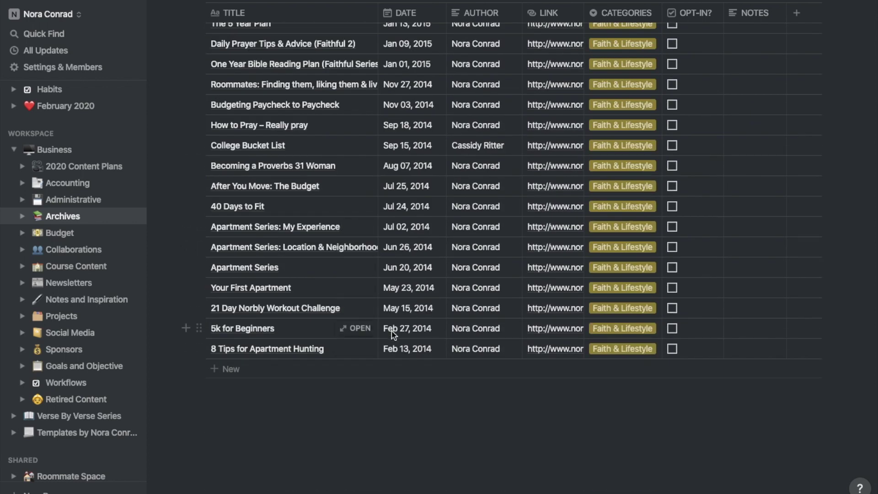
pyautogui.scroll(14, 391, 334)
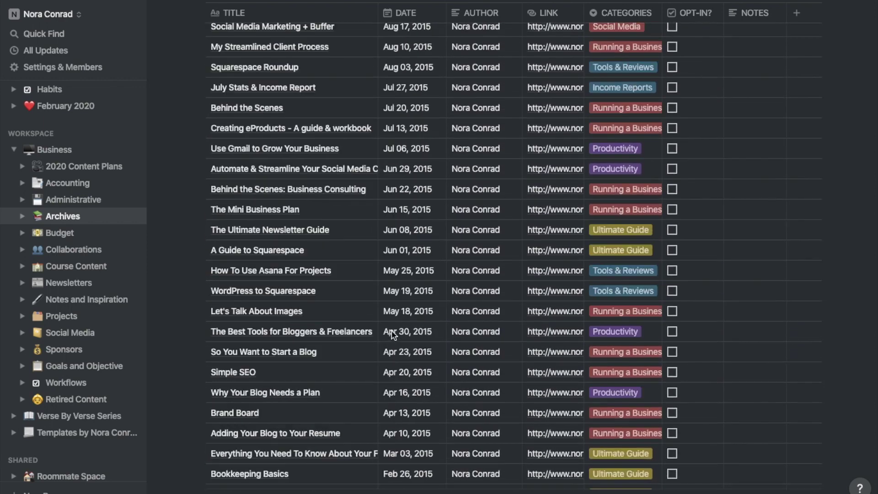
pyautogui.scroll(15, 392, 334)
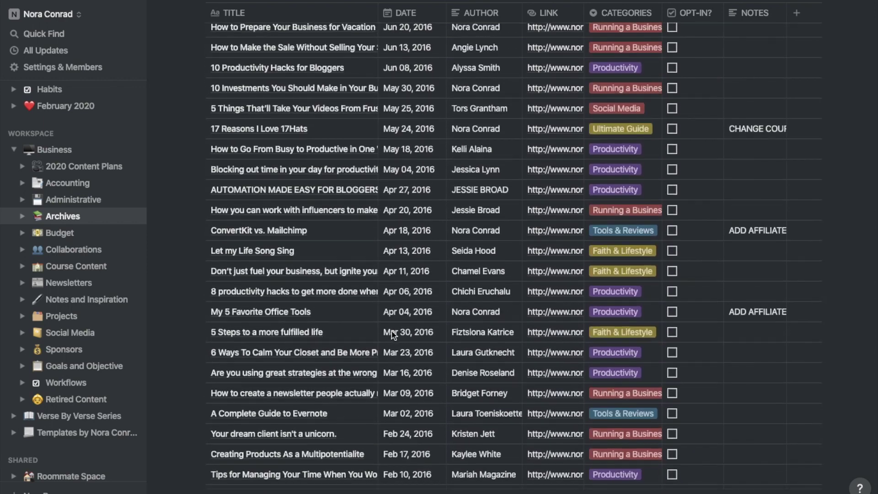
pyautogui.scroll(15, 392, 333)
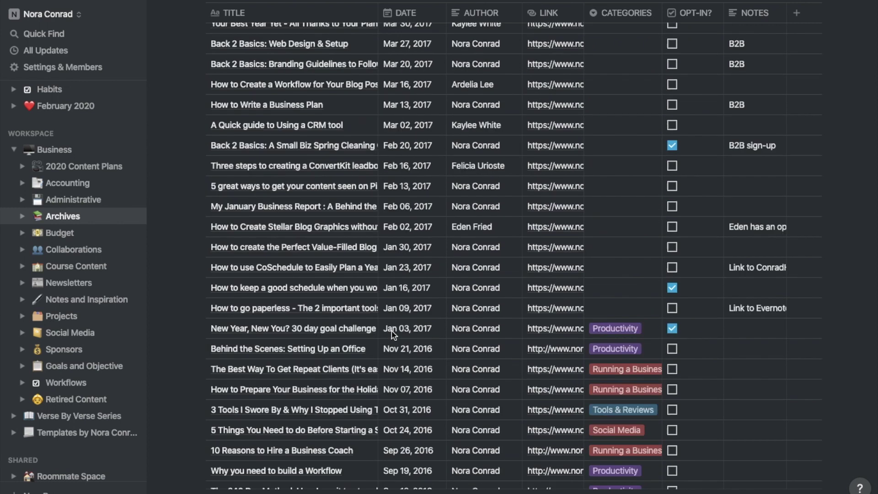
pyautogui.scroll(2, 392, 334)
pyautogui.scroll(15, 392, 334)
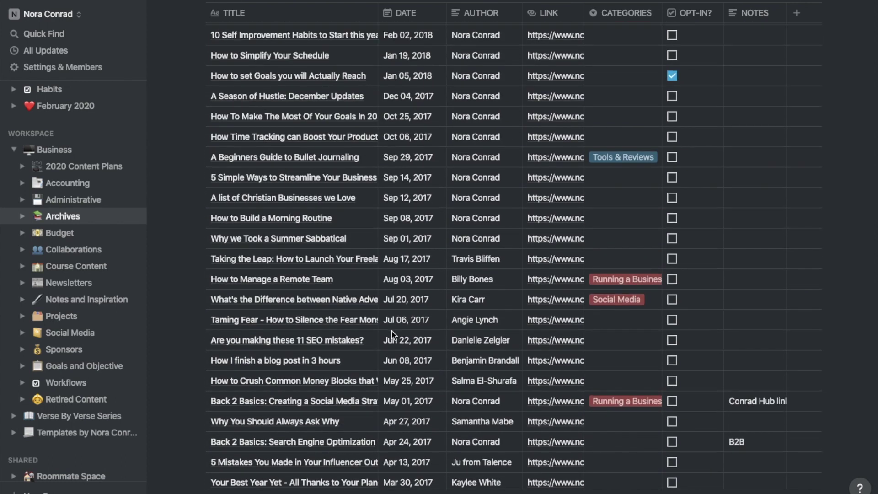
pyautogui.scroll(2, 392, 334)
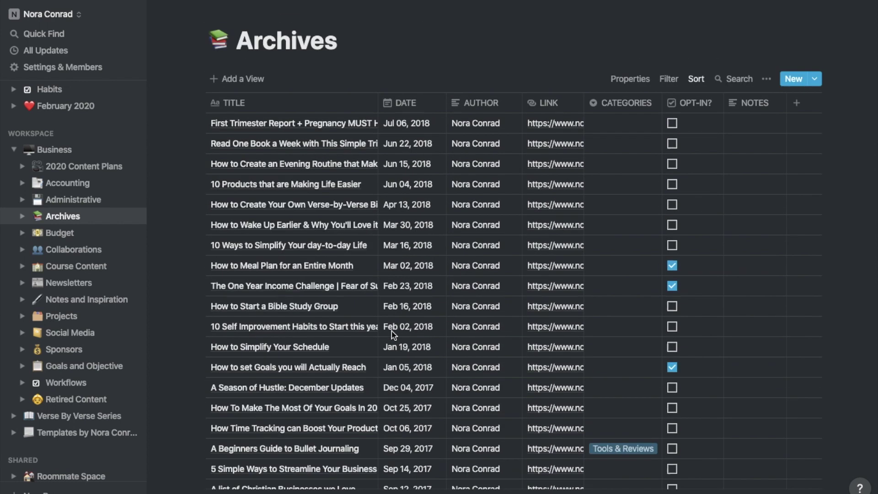
pyautogui.scroll(-2, 441, 284)
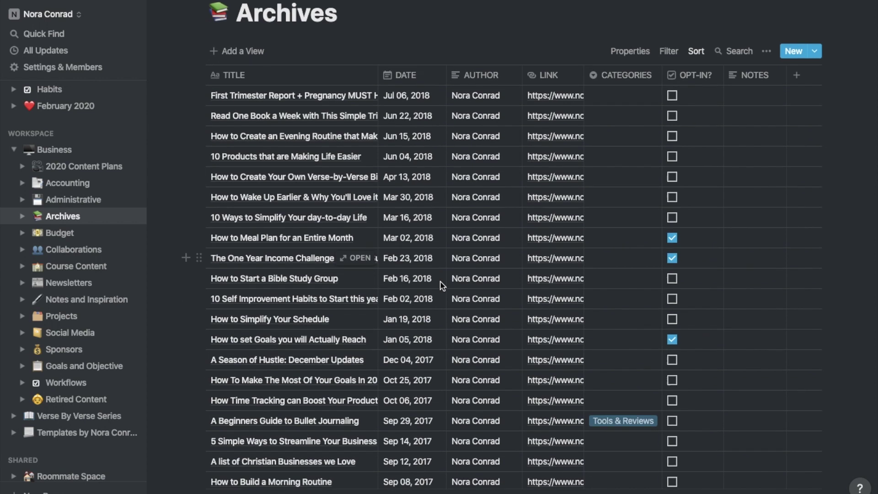
pyautogui.scroll(1, 442, 286)
pyautogui.scroll(1, 442, 285)
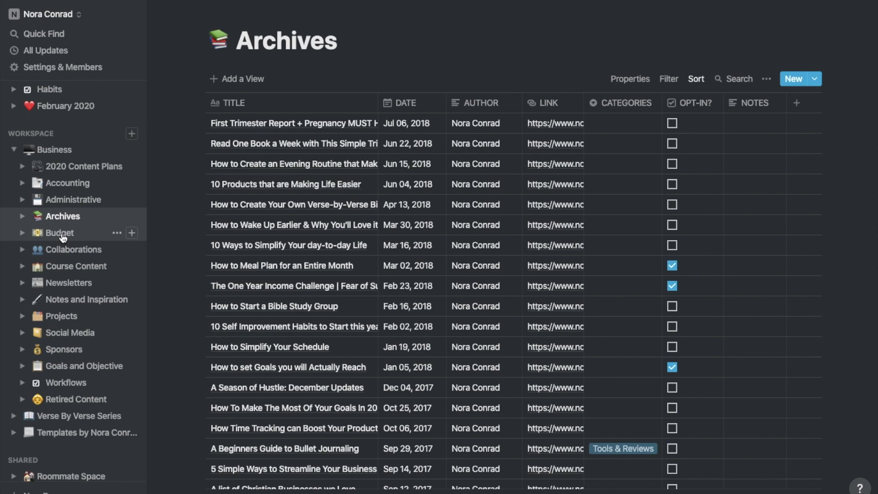
pyautogui.scroll(-2, 63, 237)
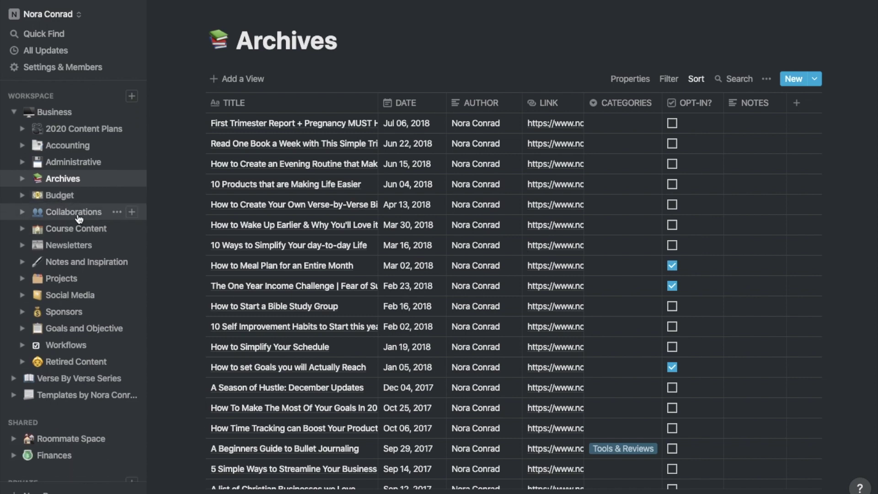
# Open Collaborations from the sidebar to see Dream Collabs, Affiliates and guest blogging pages
pyautogui.click(79, 219)
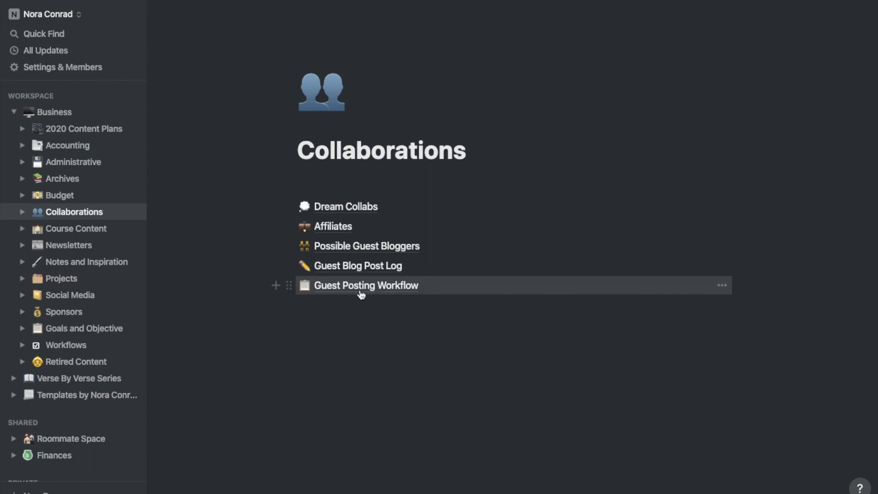
# Open Course Content from the sidebar to see the 30 Day Simplification Challenge and Zero Strategy files
pyautogui.click(98, 234)
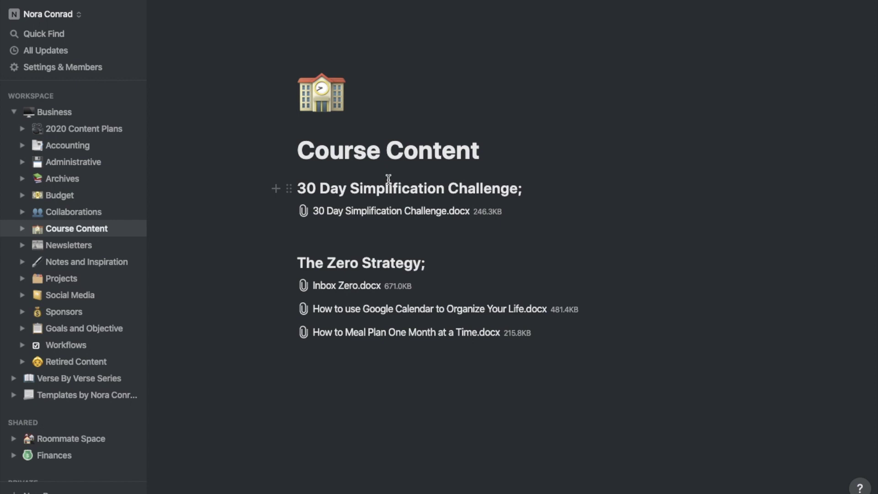
# View the Newsletters page's two entries, then move on to Notes and Inspiration
pyautogui.click(56, 252)
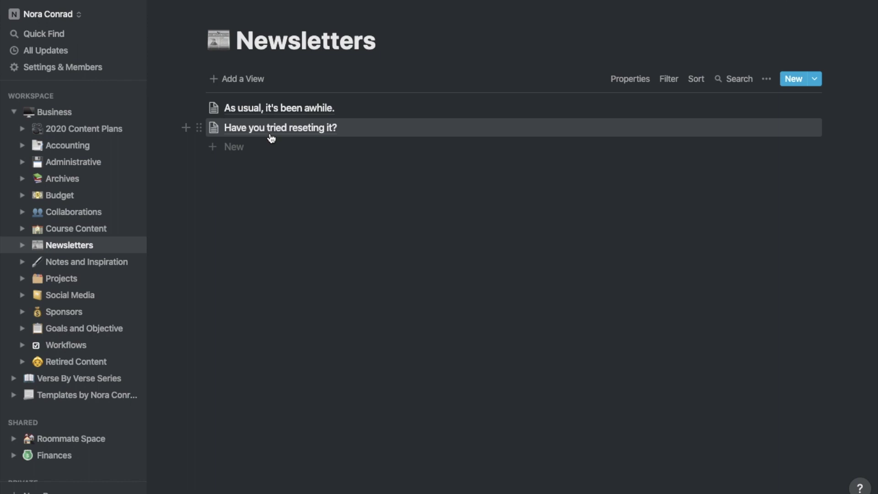
pyautogui.click(74, 265)
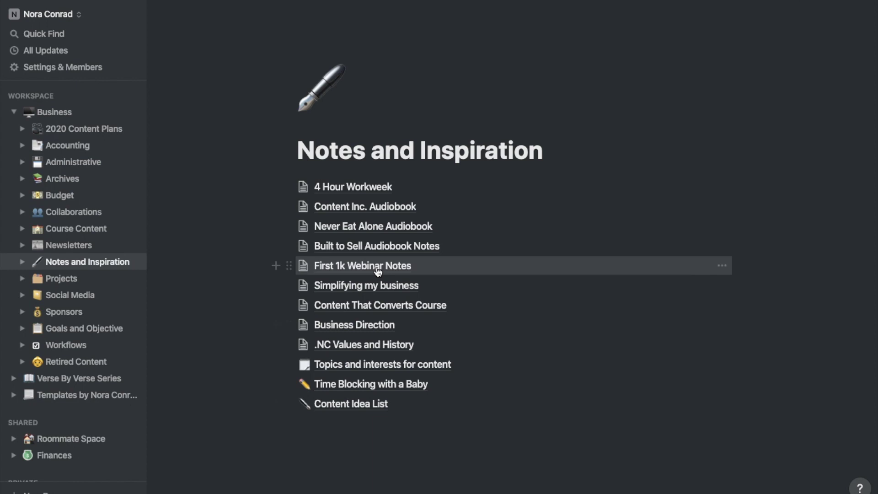
# Go to the Projects page holding the Website Design Services sub-page
pyautogui.click(62, 278)
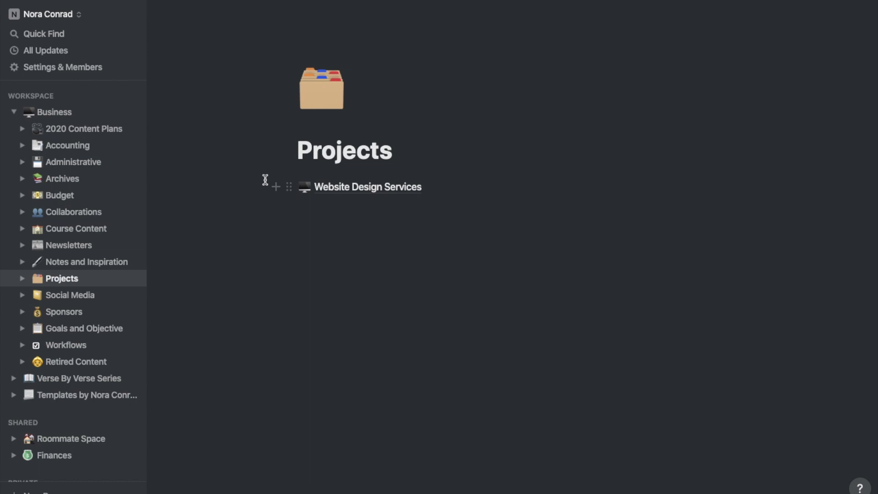
# From Social Media, open the Quotes and counts table and scroll through its quotes
pyautogui.click(80, 300)
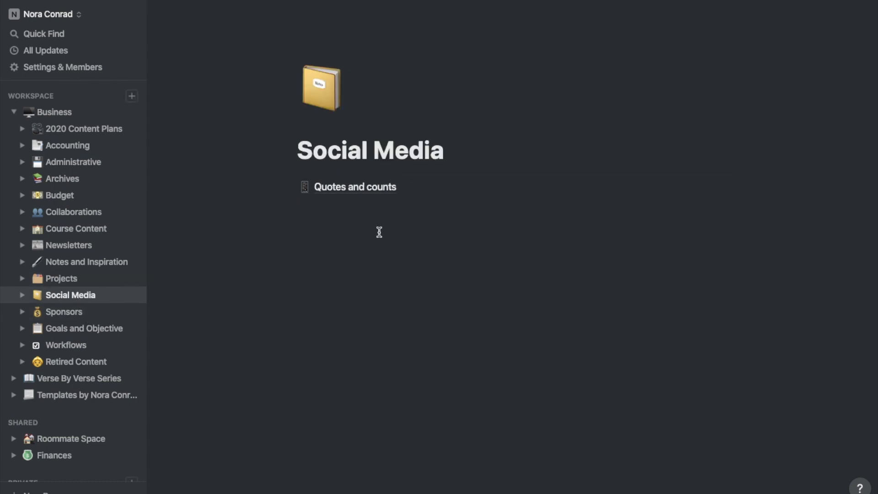
pyautogui.click(340, 187)
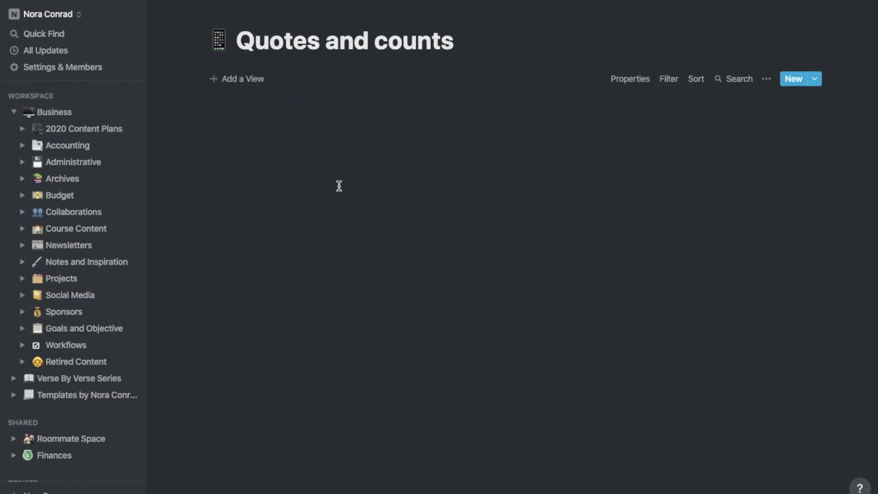
pyautogui.scroll(-20, 340, 188)
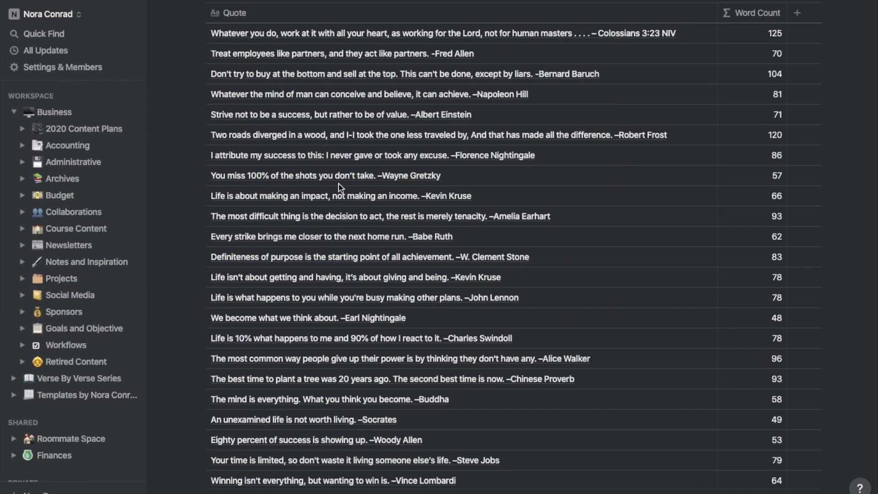
pyautogui.scroll(-20, 341, 188)
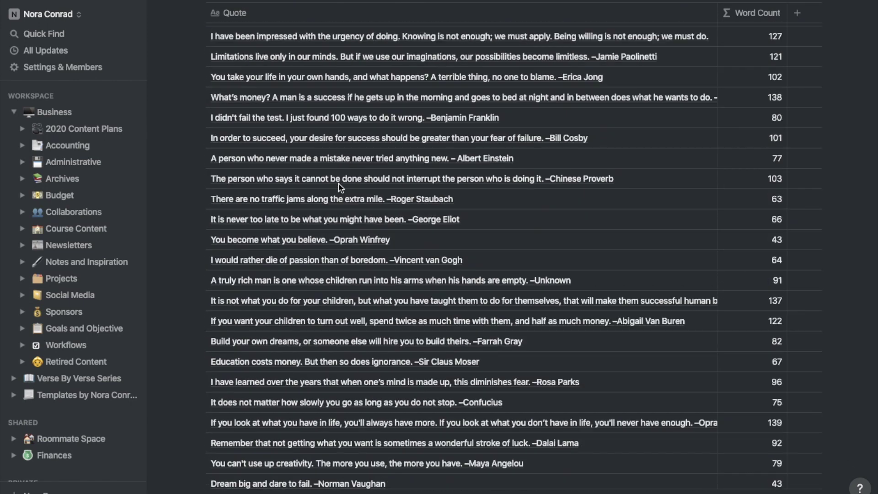
pyautogui.scroll(20, 339, 187)
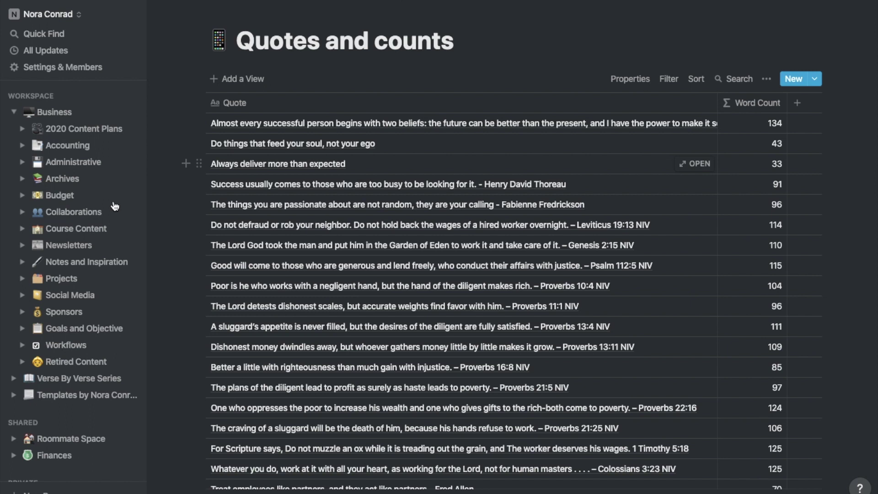
# Open Sponsors and delete its two empty rows
pyautogui.click(70, 309)
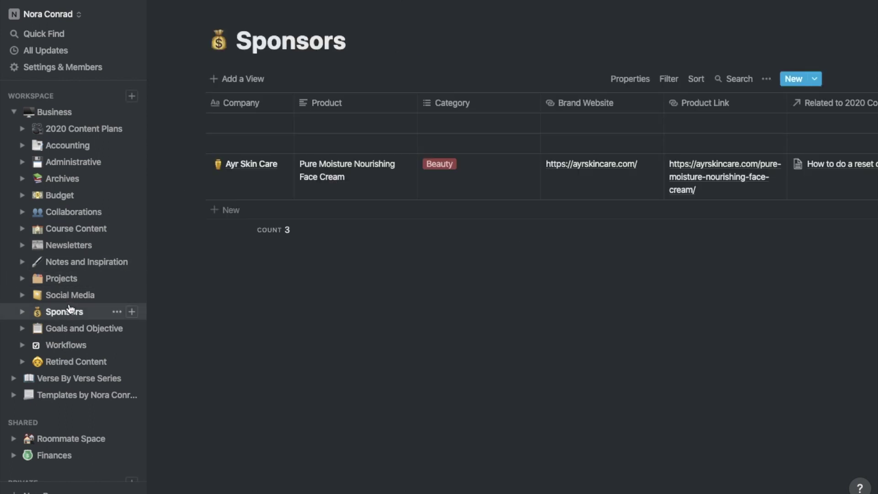
pyautogui.click(199, 124)
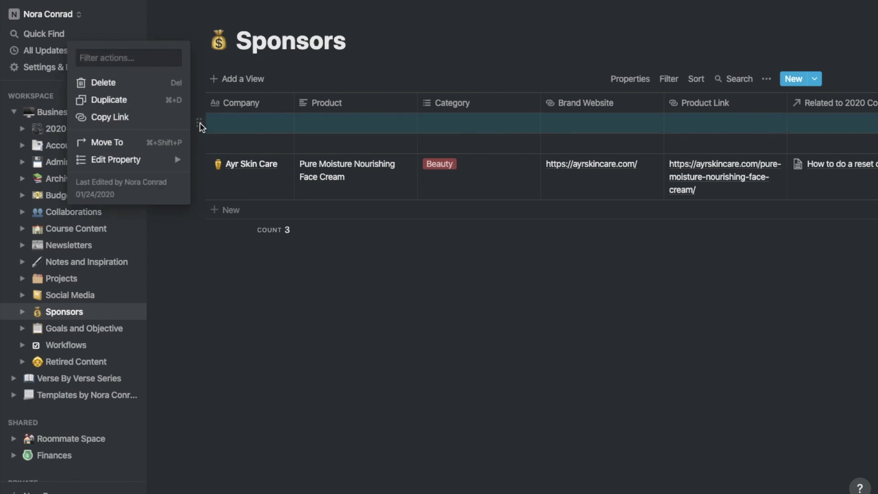
pyautogui.press('Delete')
pyautogui.click(199, 122)
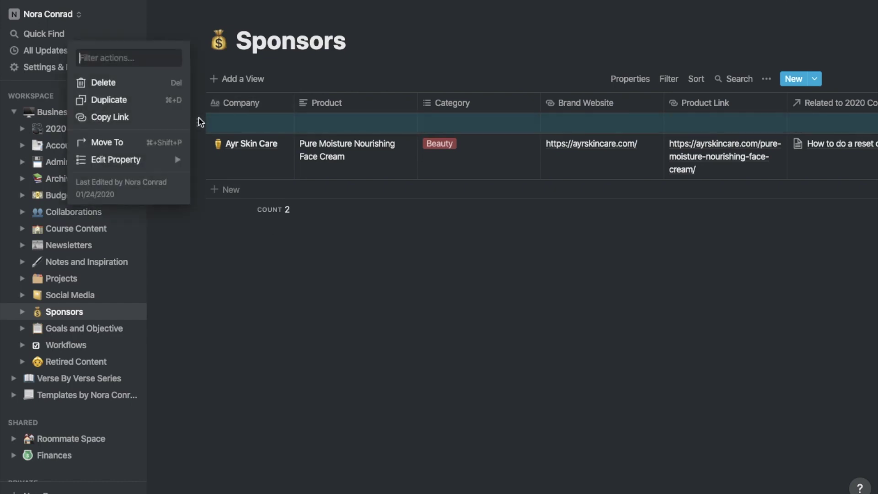
pyautogui.press('Delete')
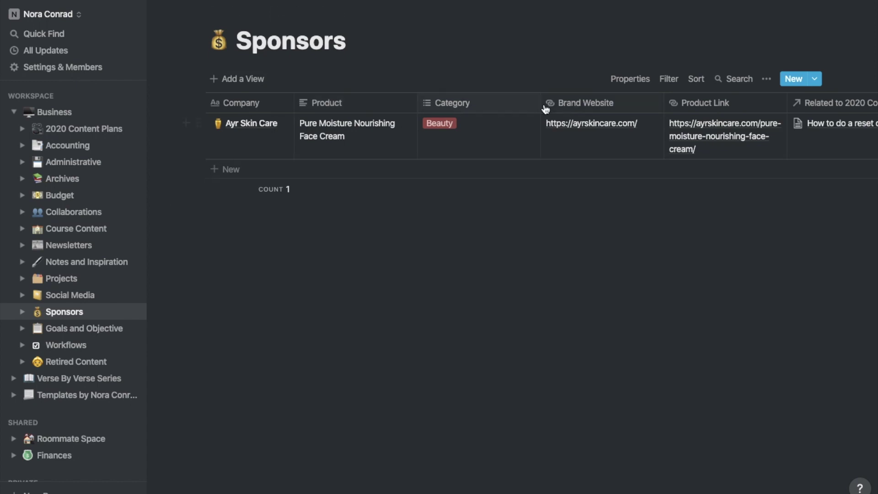
# Check the Related cell's linked 'How to do a reset day' page, then open Goals and Objective
pyautogui.hscroll(5, 544, 105)
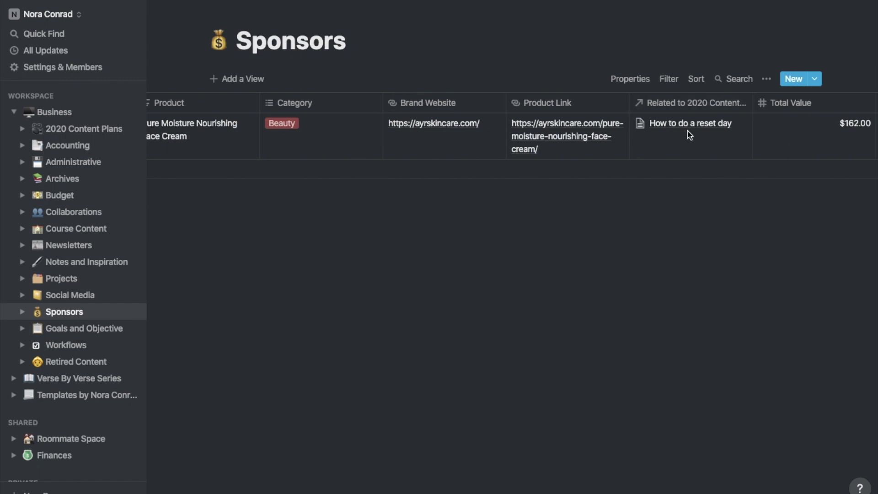
pyautogui.click(685, 128)
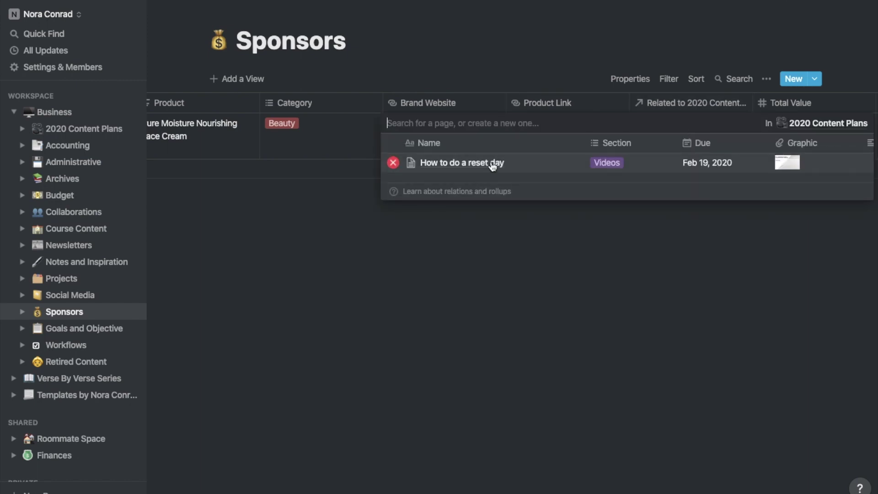
pyautogui.click(406, 270)
pyautogui.hscroll(-4, 489, 267)
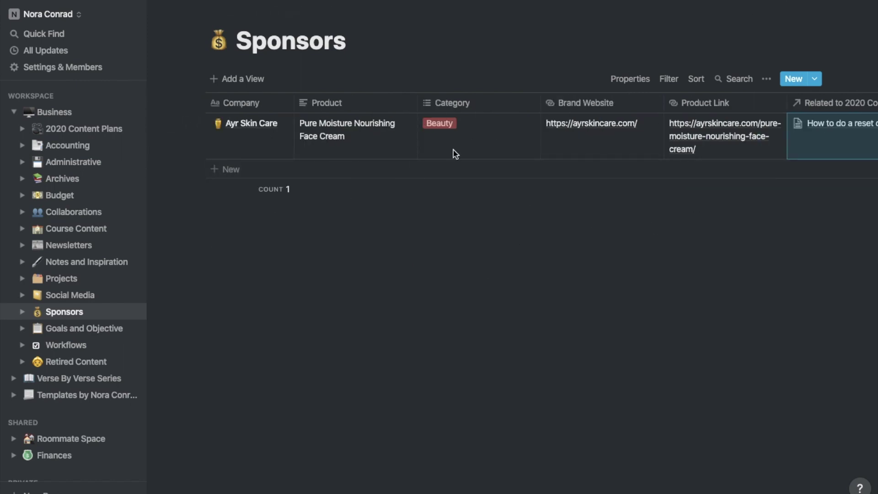
pyautogui.click(103, 331)
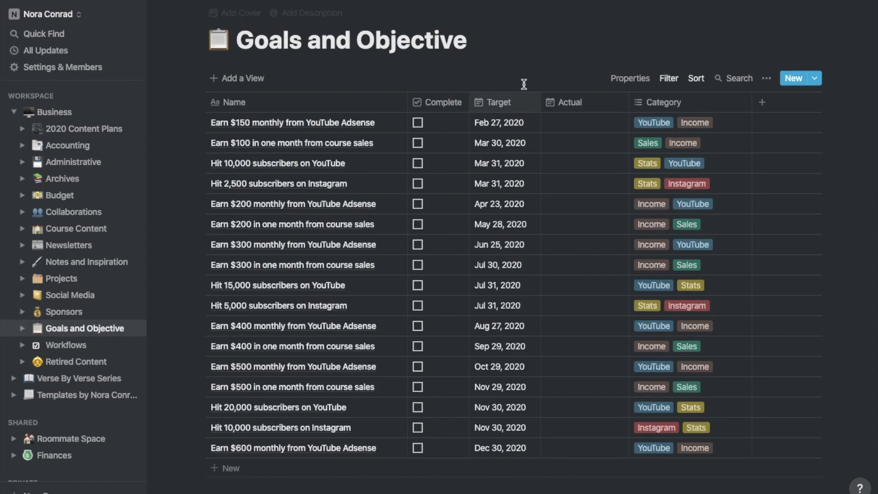
# Scroll through the Goals and Objective table of 2020 earnings and subscriber targets
pyautogui.scroll(-1, 524, 87)
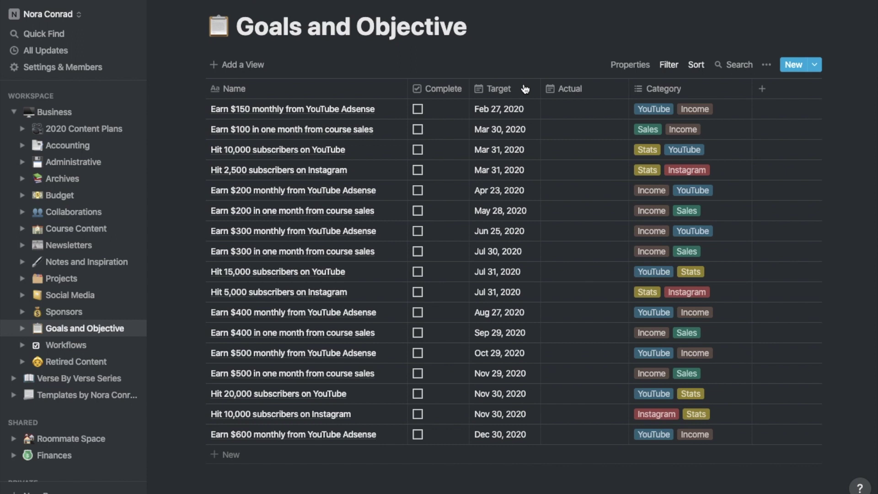
pyautogui.scroll(1, 525, 88)
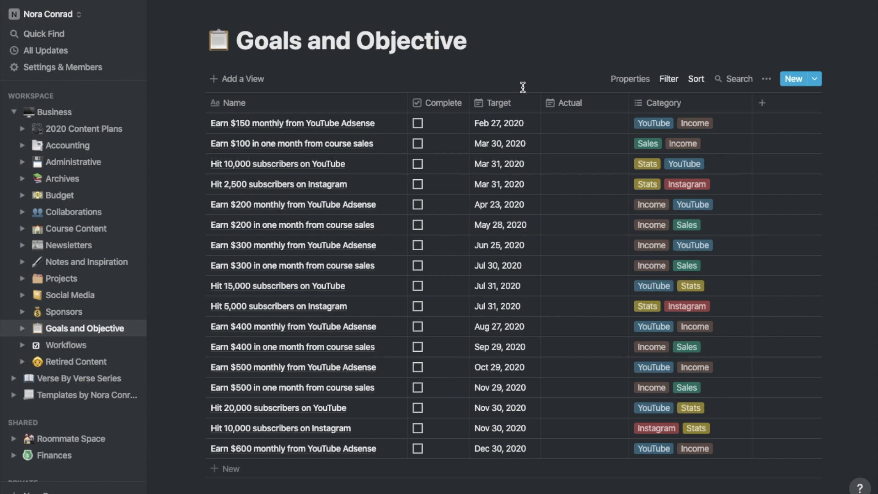
pyautogui.moveTo(402, 489)
# Open Workflows, then Retired Content, and collapse the Business subpages in the sidebar
pyautogui.click(60, 346)
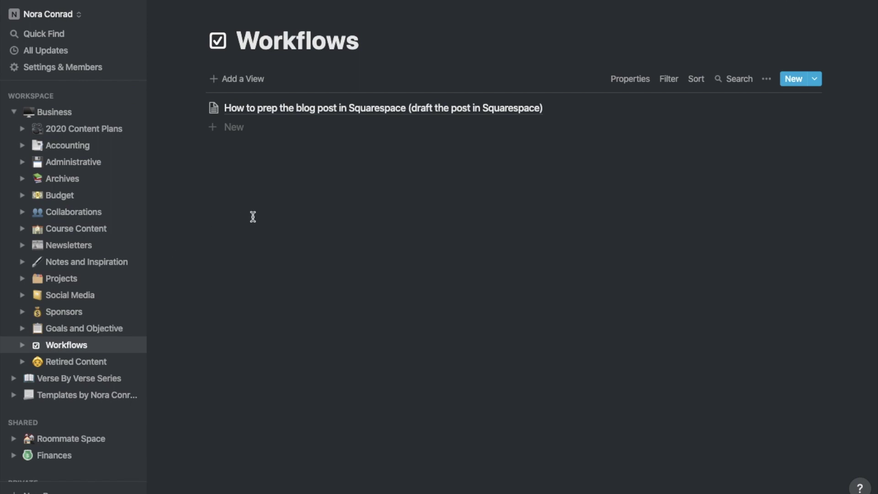
pyautogui.click(69, 370)
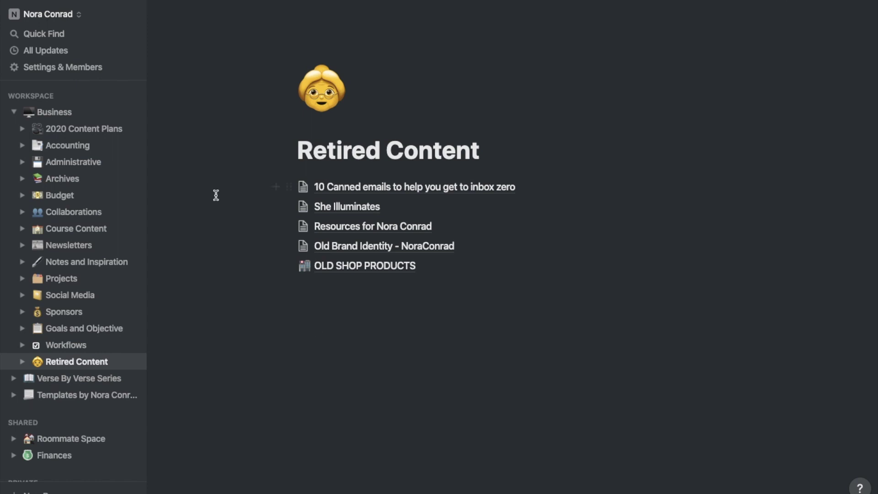
pyautogui.click(14, 112)
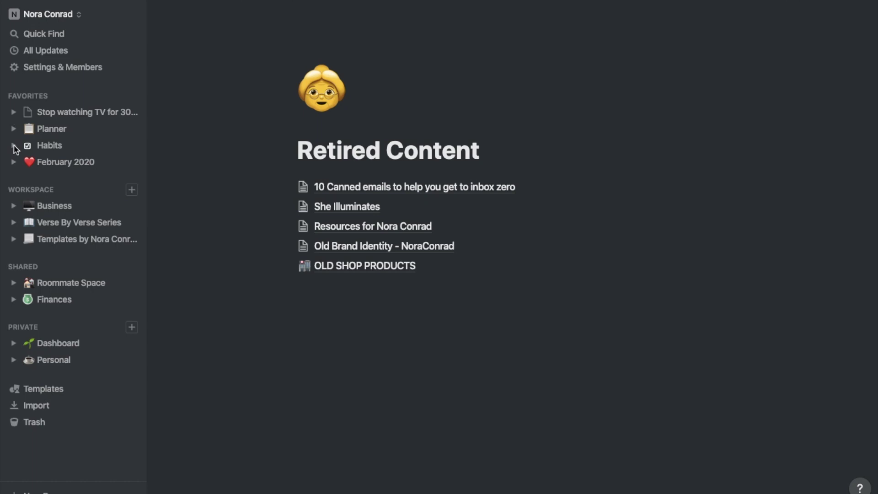
# Open the Business overview, expand its subpages, and open the 2020 Content Plans database
pyautogui.click(56, 210)
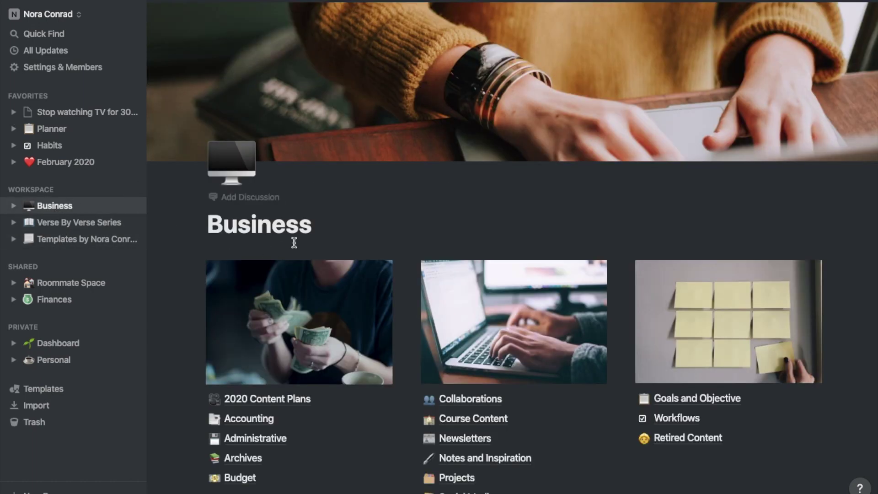
pyautogui.scroll(-5, 295, 245)
pyautogui.scroll(-7, 295, 247)
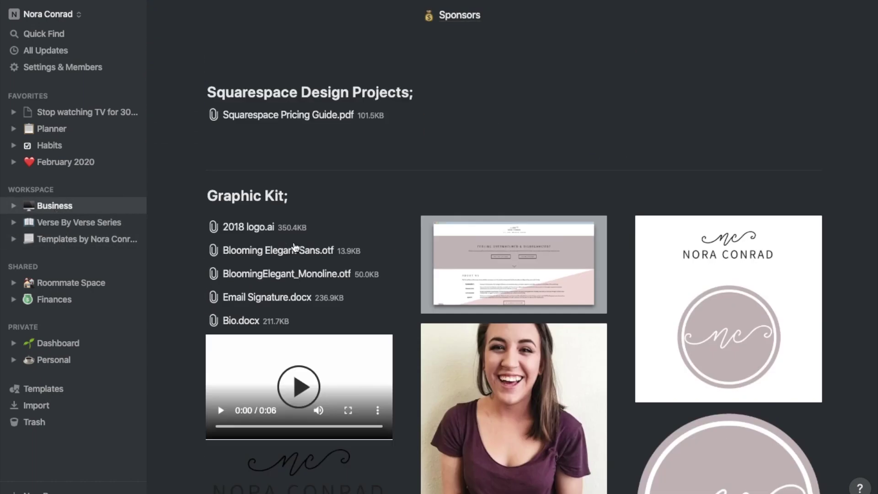
pyautogui.scroll(12, 294, 249)
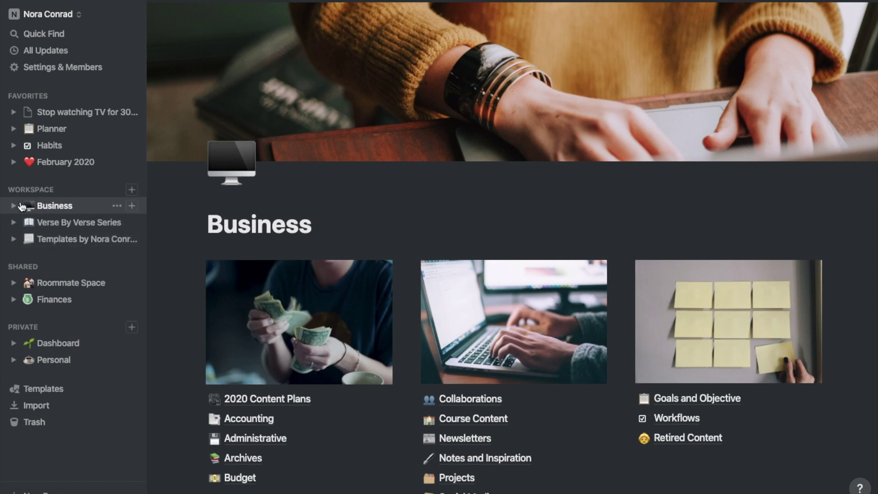
pyautogui.click(14, 206)
pyautogui.click(69, 226)
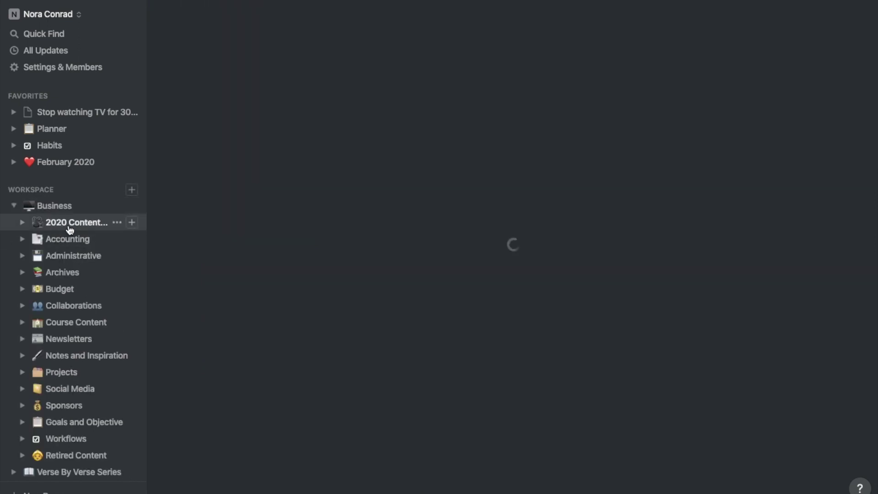
pyautogui.scroll(-3, 340, 304)
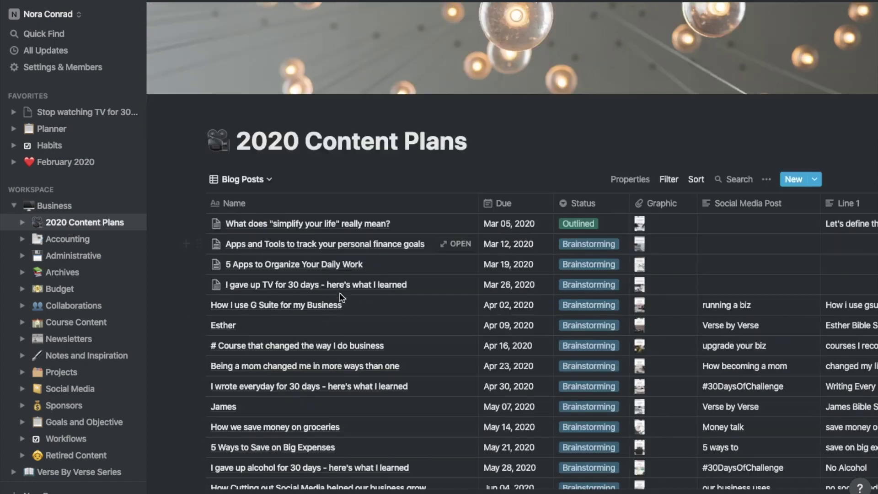
pyautogui.scroll(3, 340, 298)
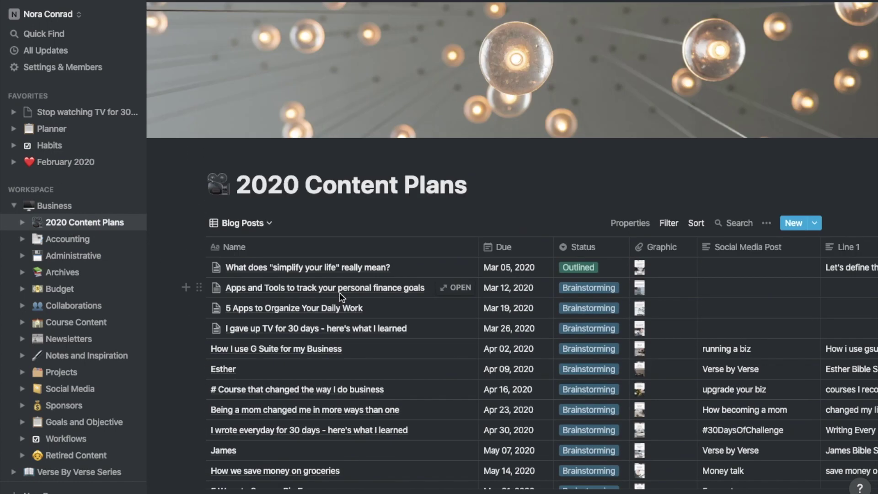
# Switch 2020 Content Plans to the Cards gallery view and browse the cards
pyautogui.click(259, 224)
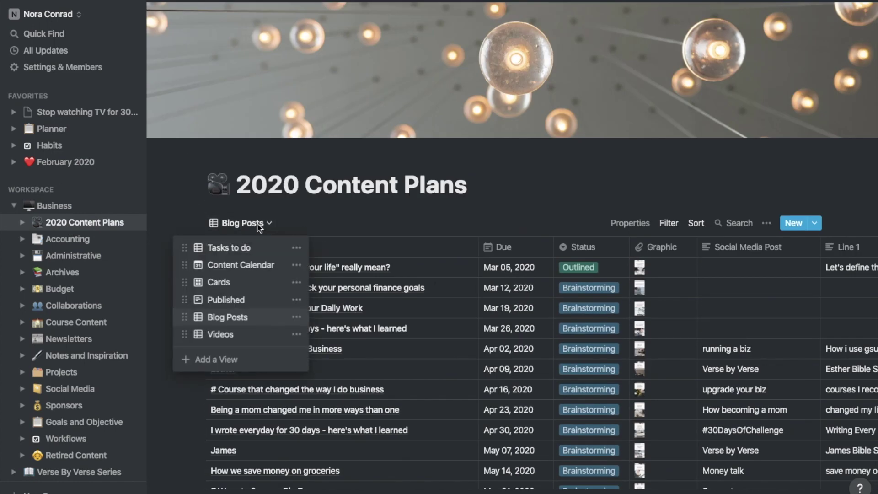
pyautogui.click(245, 284)
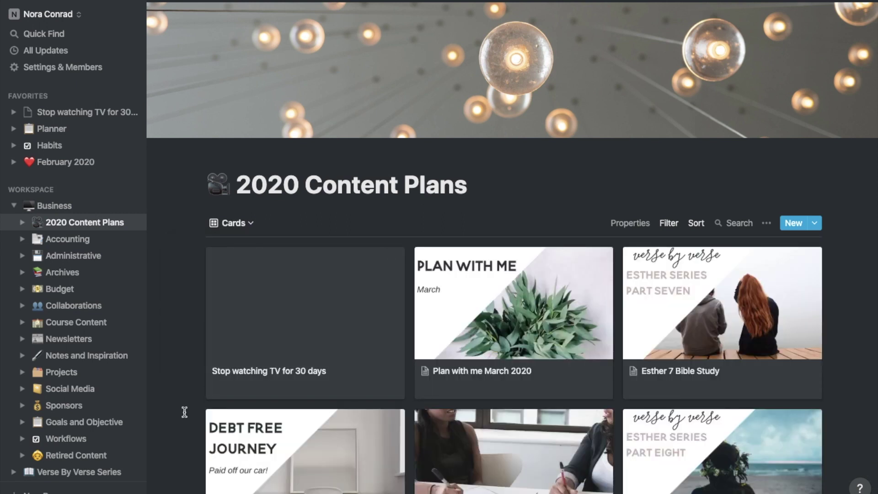
pyautogui.scroll(-8, 184, 413)
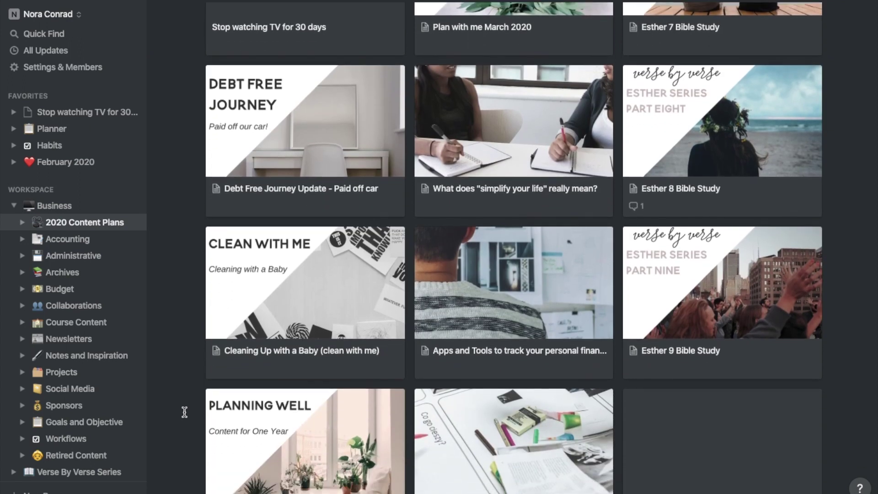
pyautogui.scroll(-10, 184, 412)
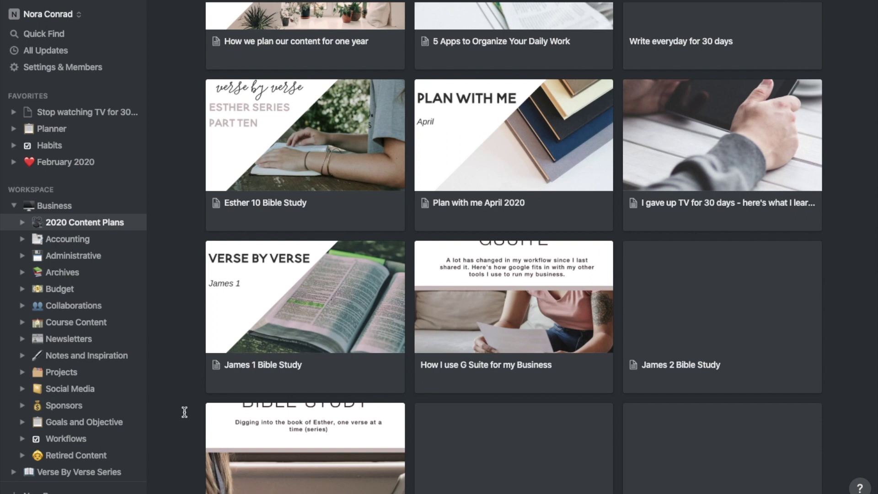
pyautogui.scroll(18, 184, 412)
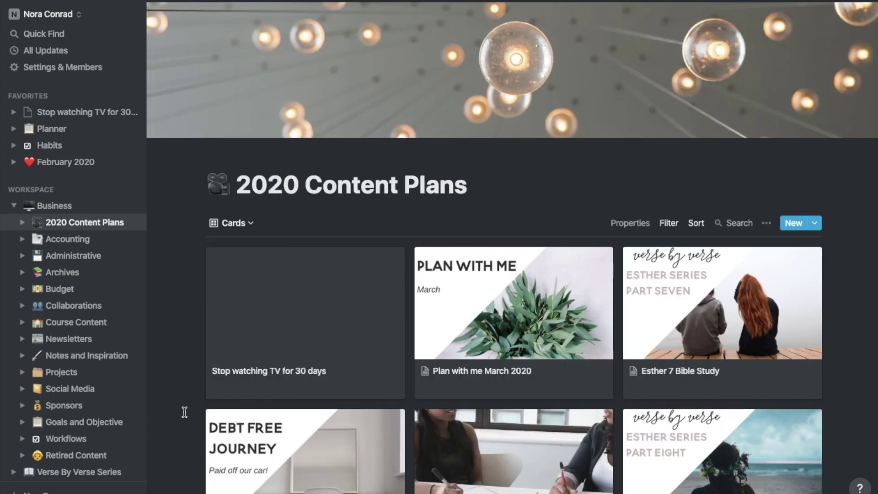